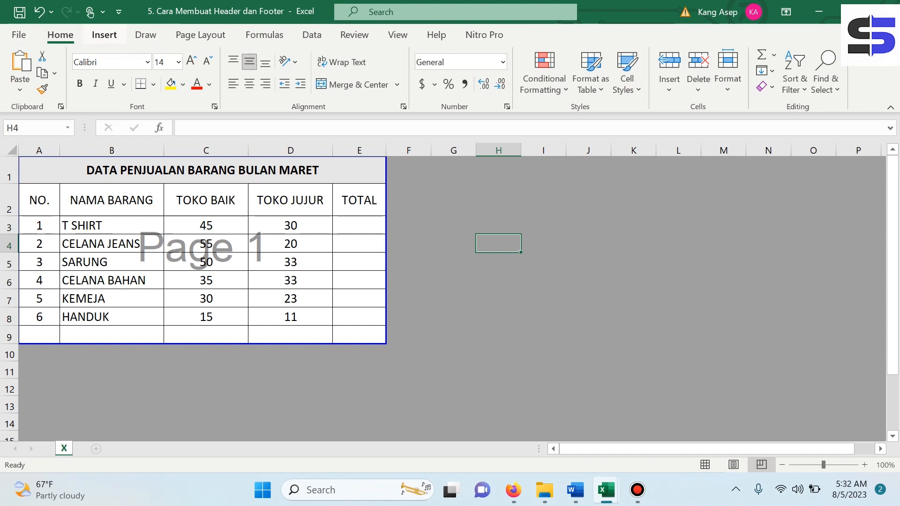
Insert a header and footer on the sheet and open the first page's center header section for editing
click(104, 35)
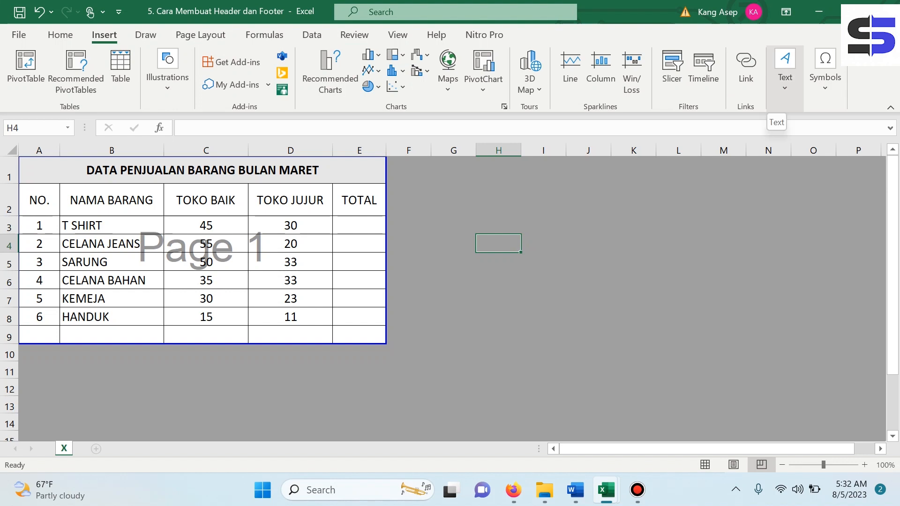
click(785, 71)
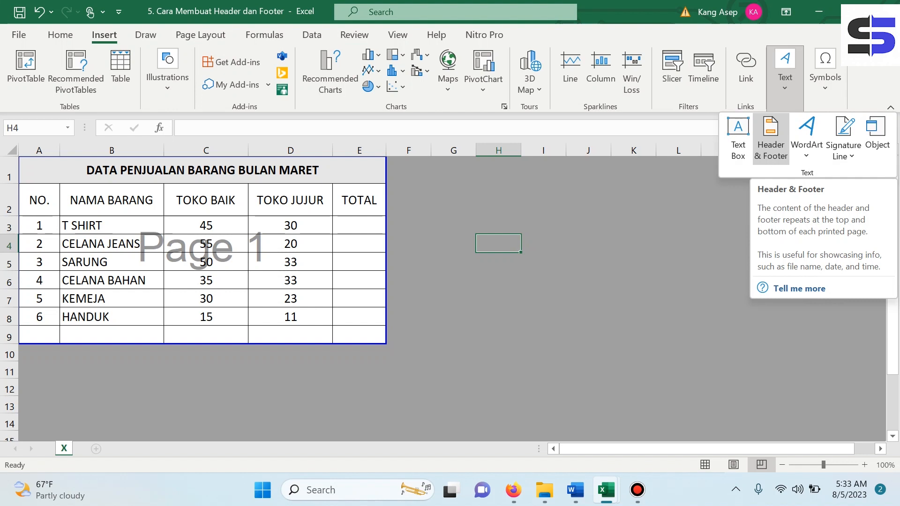
click(771, 137)
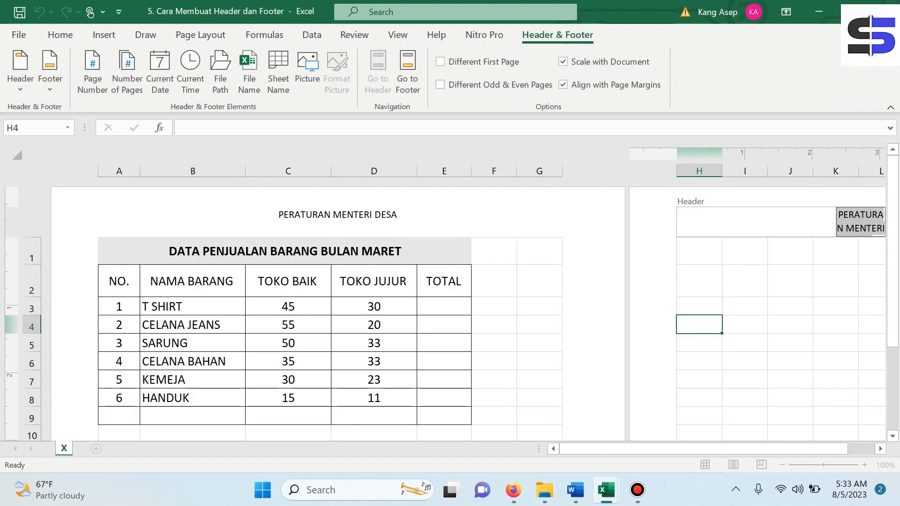
click(776, 132)
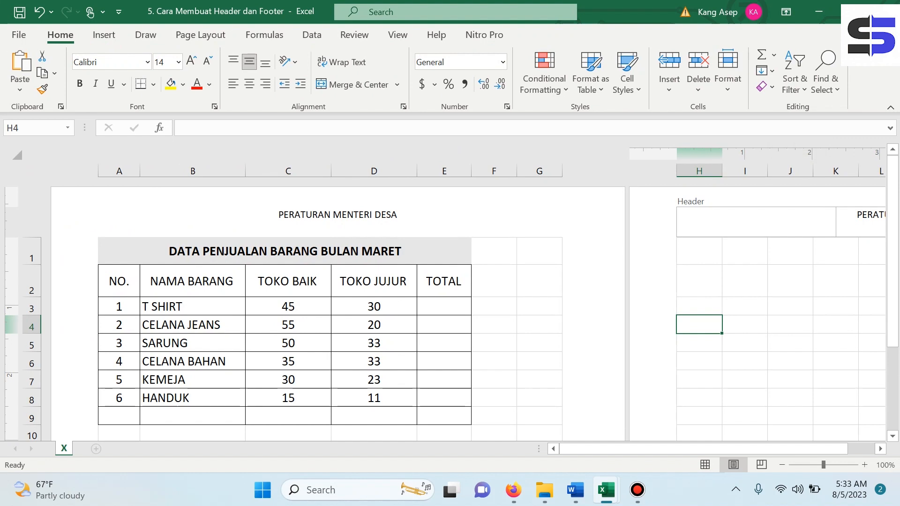
click(407, 221)
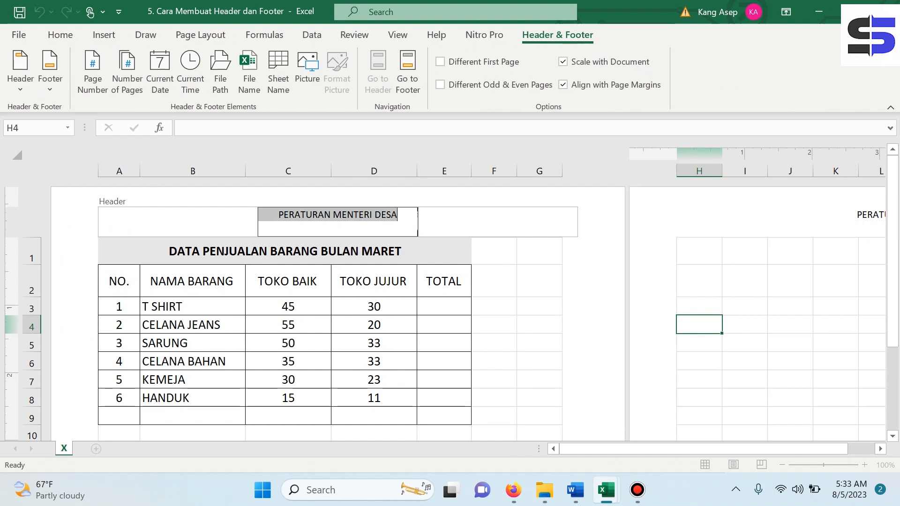
Replace the center header text with DATA PENJUALAN BARANG and enter SUKSES in the right header section
click(178, 221)
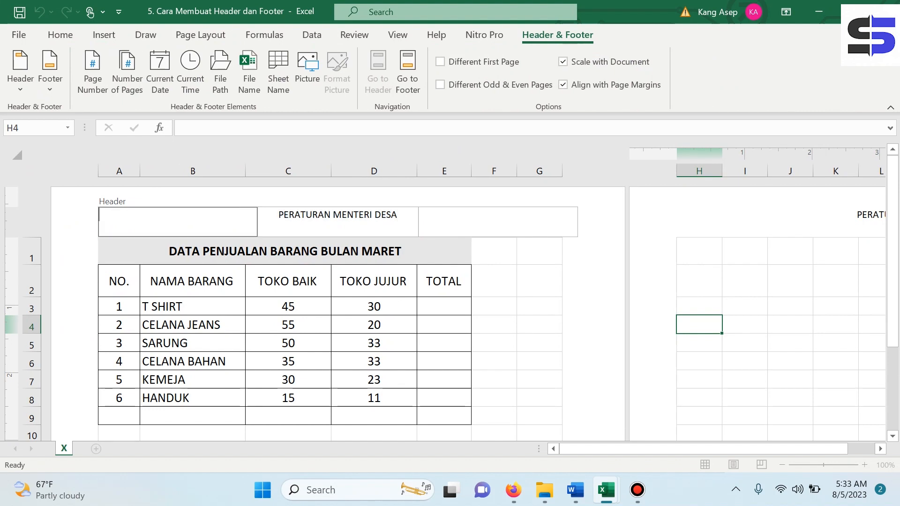
key(Tab)
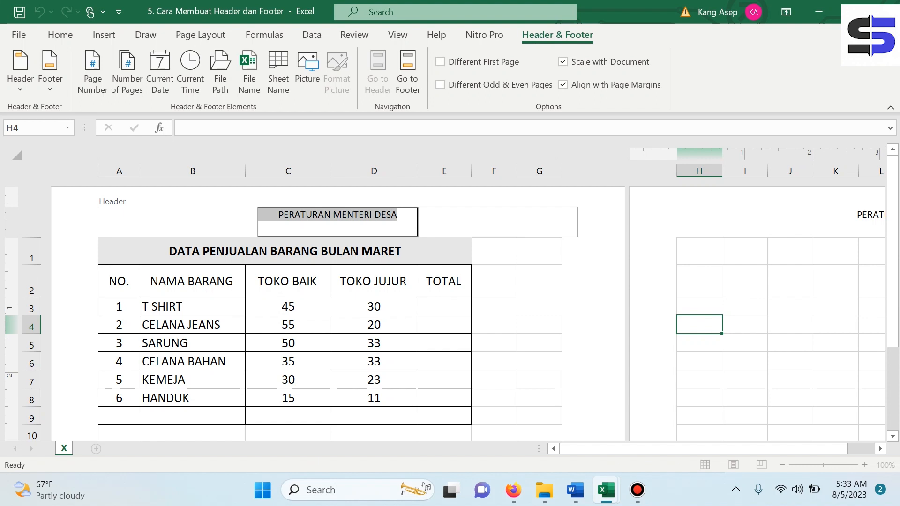
key(Tab)
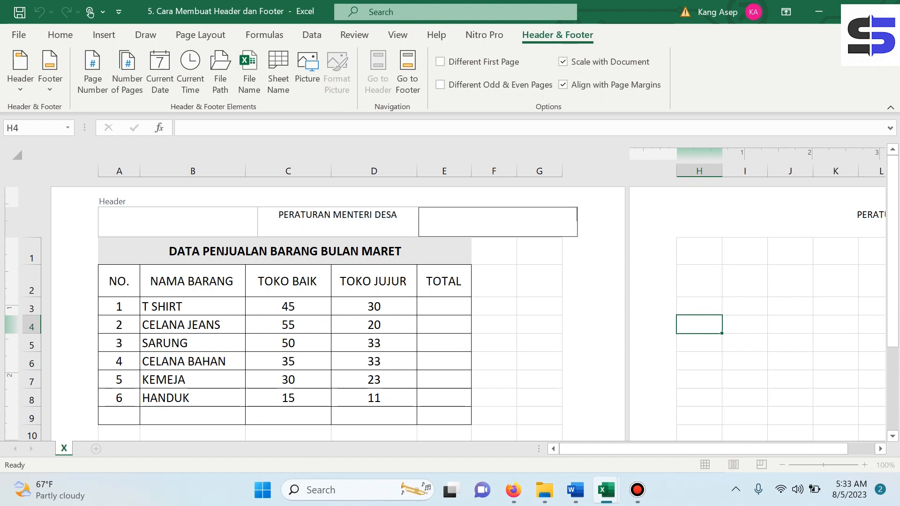
key(shift+Tab)
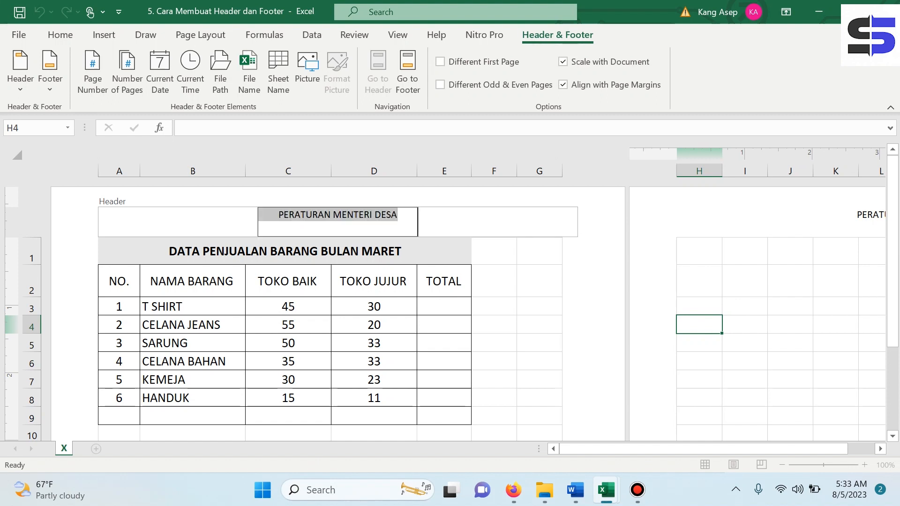
key(Delete)
text(DATA)
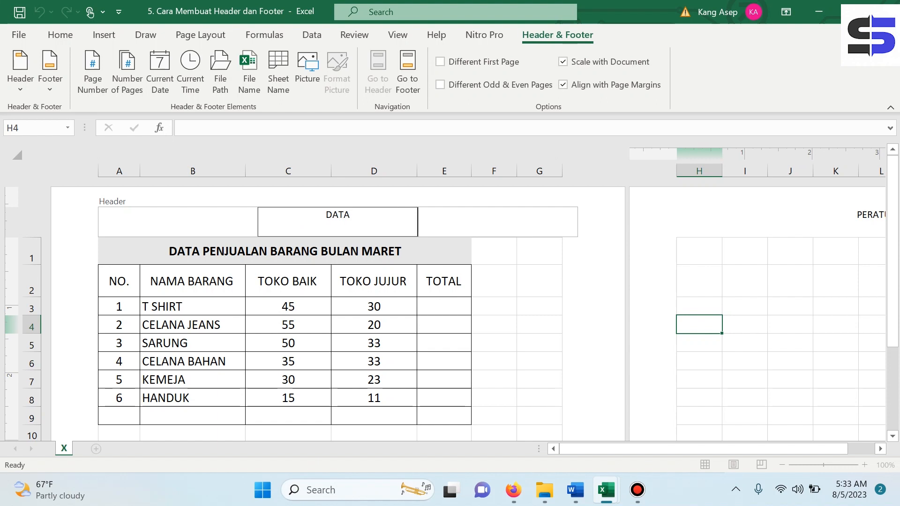
text( PENJUALAN BARANG)
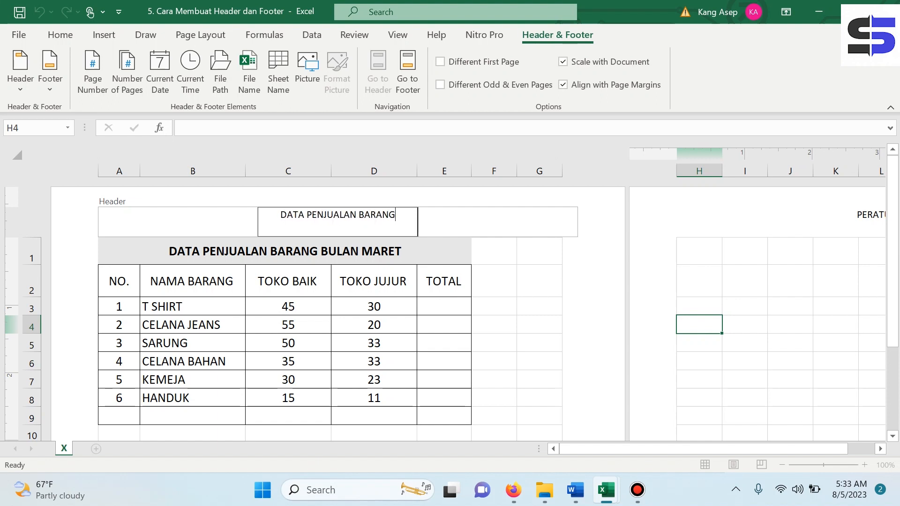
click(498, 222)
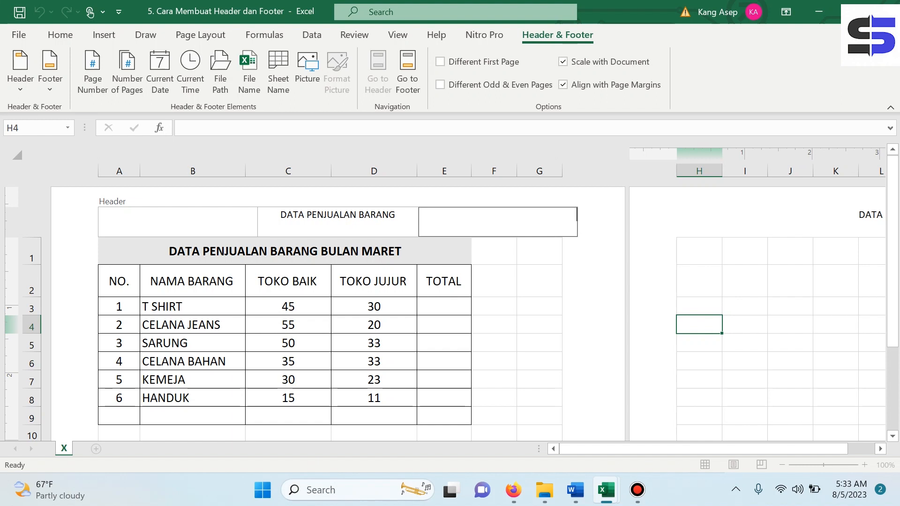
text(SUKSES)
click(494, 280)
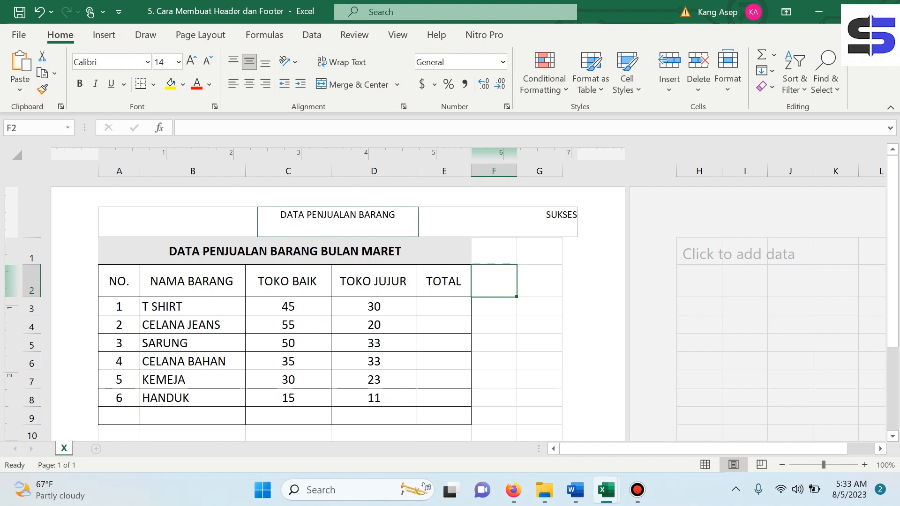
Reopen the header and footer for editing and apply the (none) footer preset
scroll(338, 304, down, 4)
scroll(338, 304, up, 4)
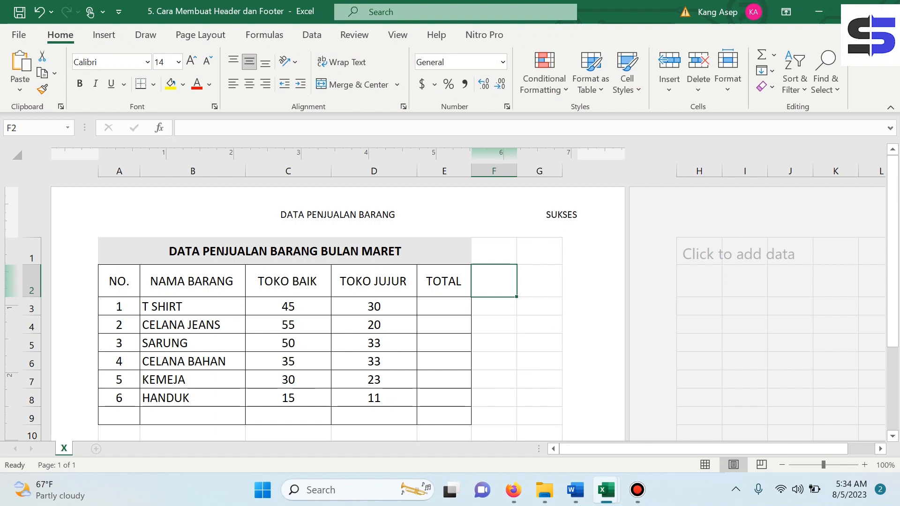
scroll(338, 305, down, 3)
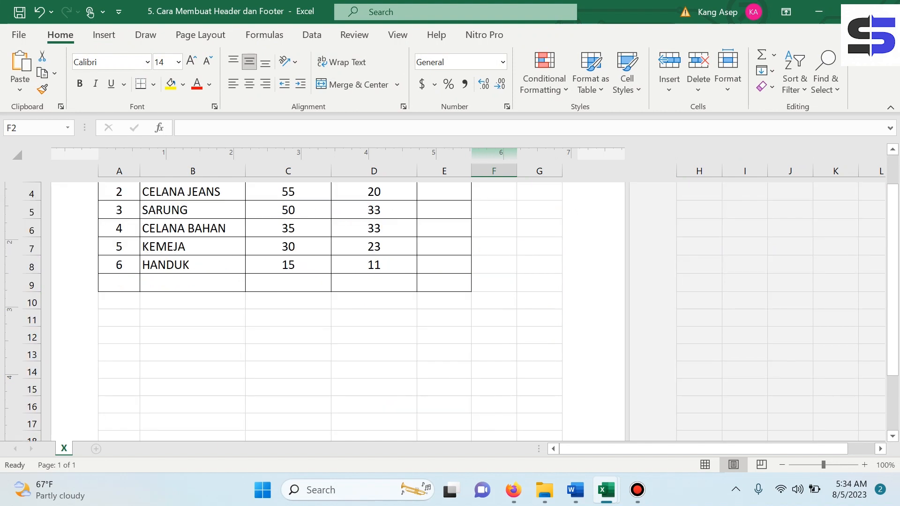
scroll(338, 305, up, 3)
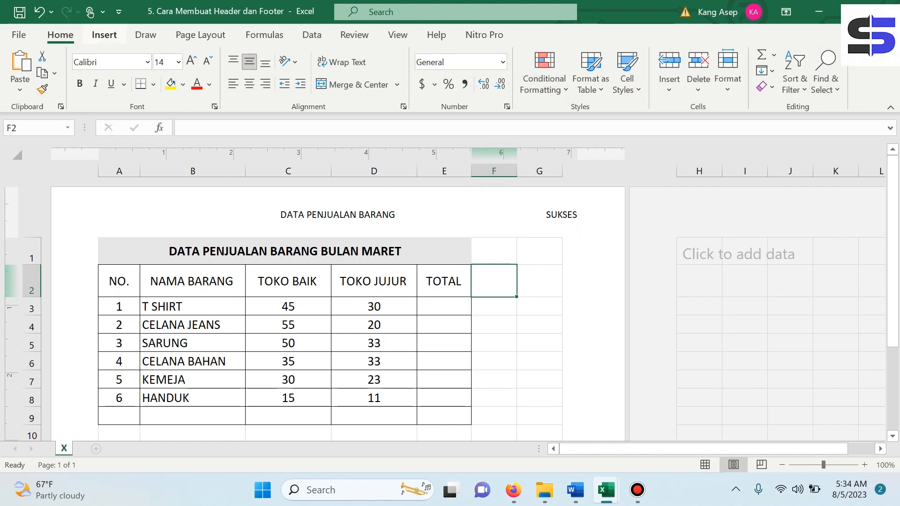
click(104, 35)
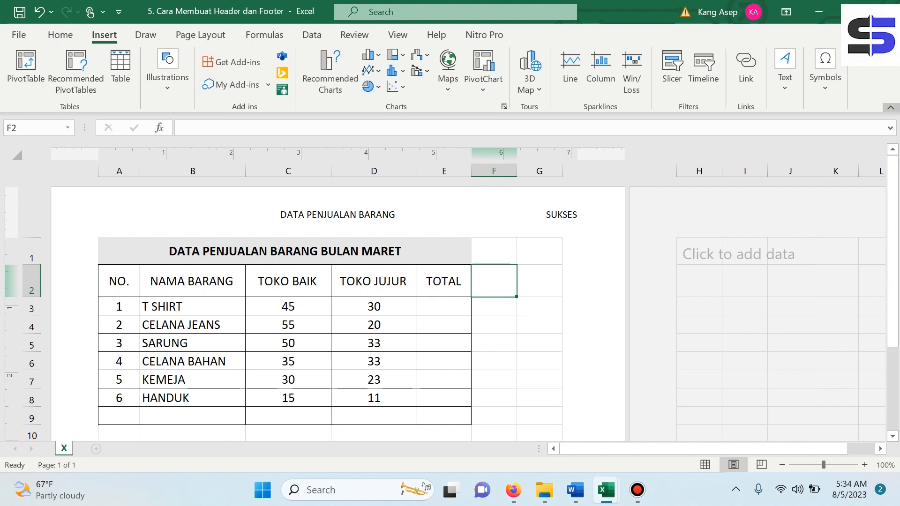
click(785, 70)
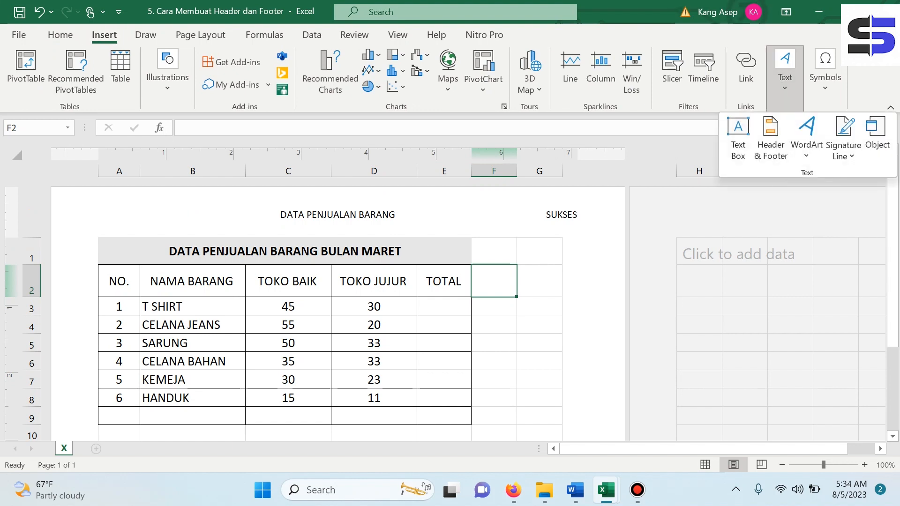
click(770, 138)
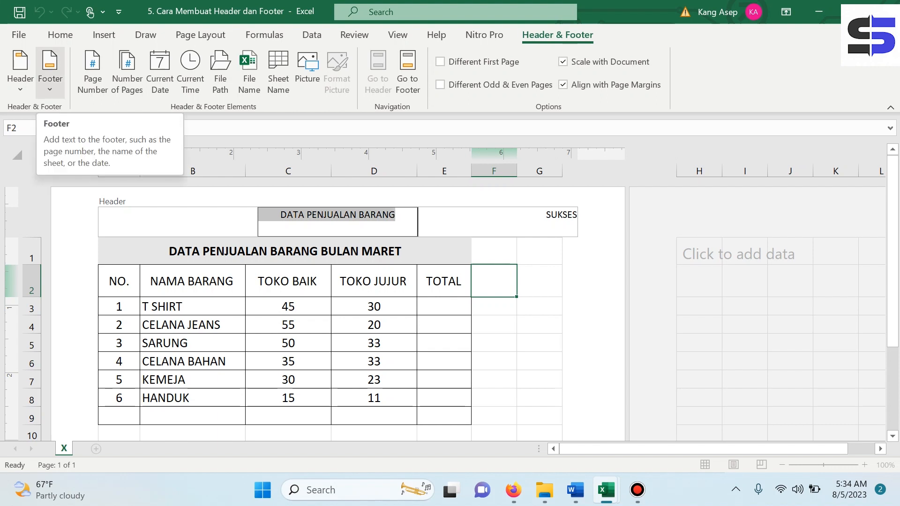
click(50, 71)
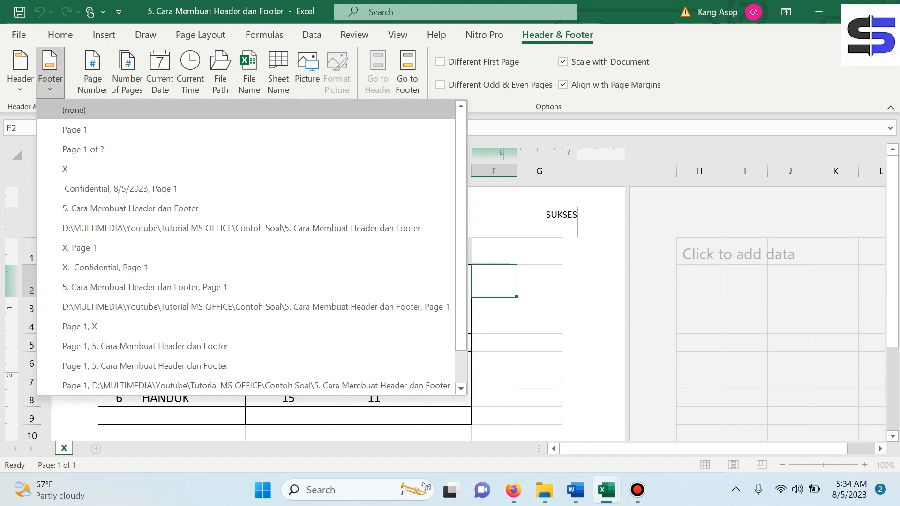
click(74, 110)
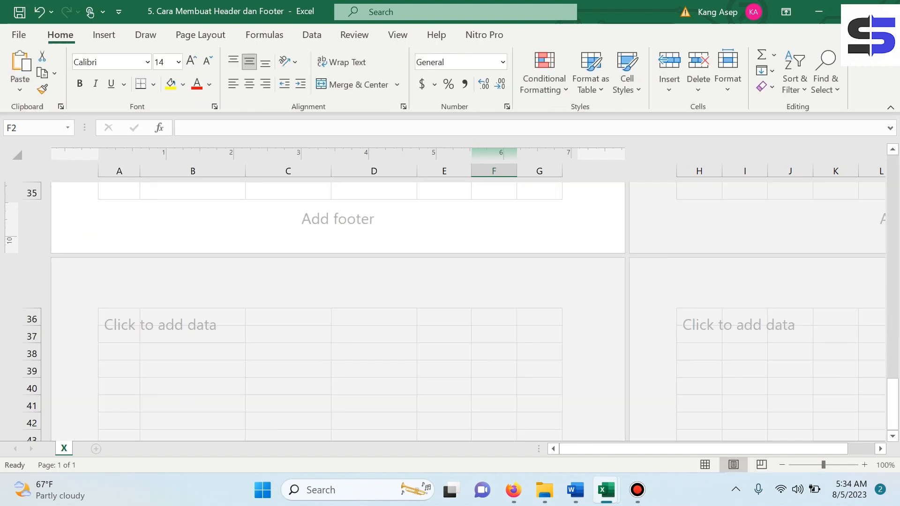
Replace the center header text on the second page with DATA MASUK
click(337, 292)
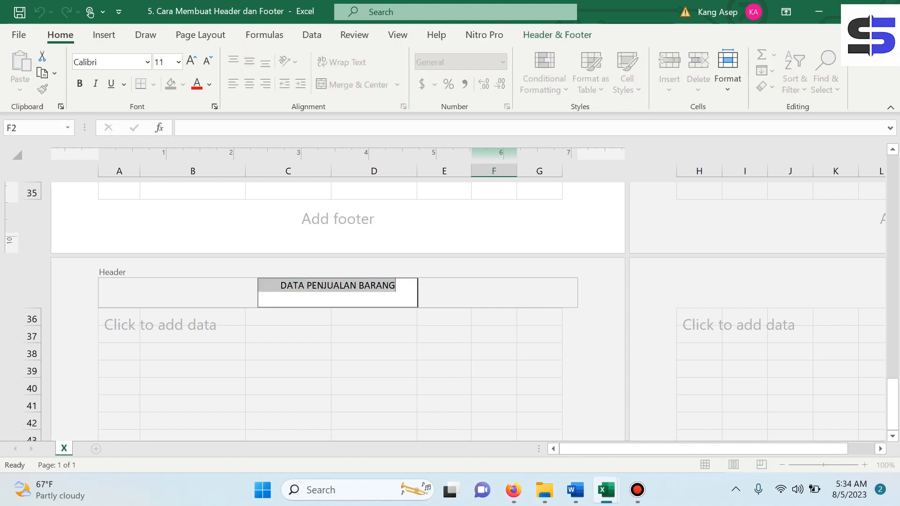
text(DATA )
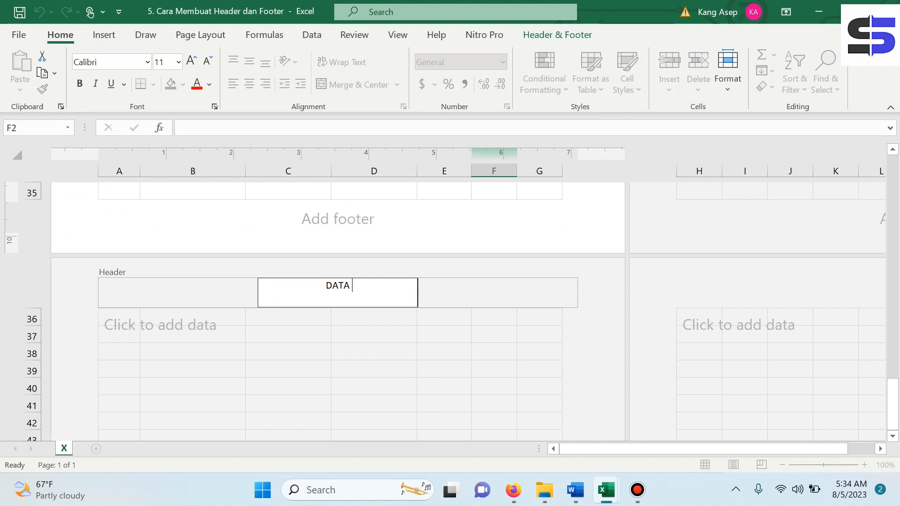
text(PENJU)
key(BackSpace)
key(BackSpace)
key(BackSpace)
key(BackSpace)
key(BackSpace)
text(MASUK)
Examine the first page's right and left footer sections and its center and right header sections
click(498, 218)
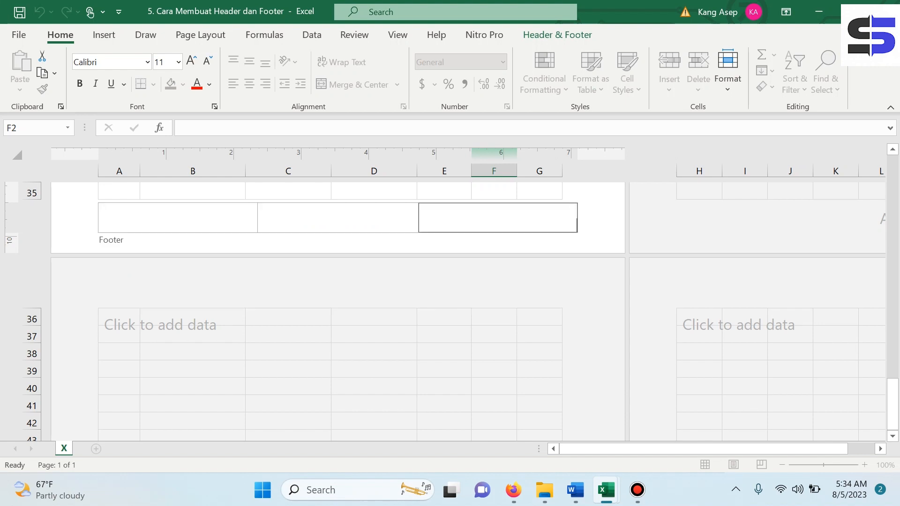
click(177, 218)
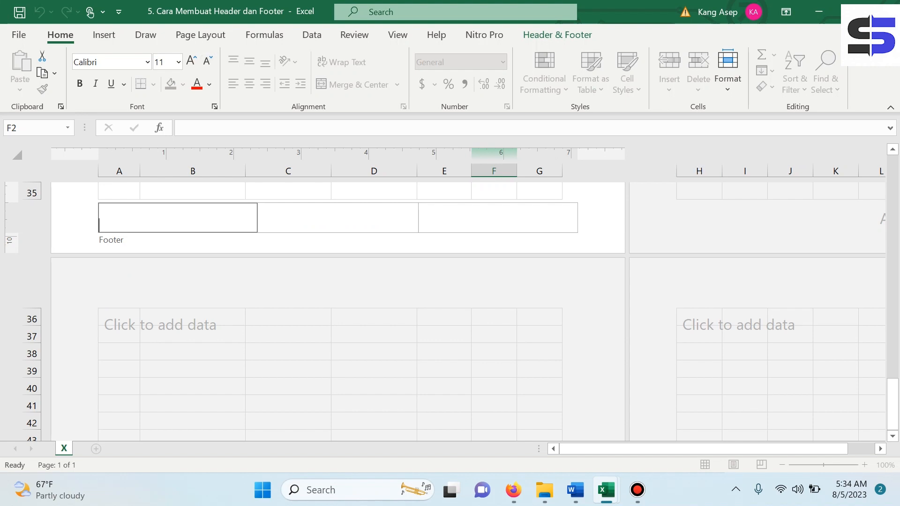
scroll(338, 304, up, 2)
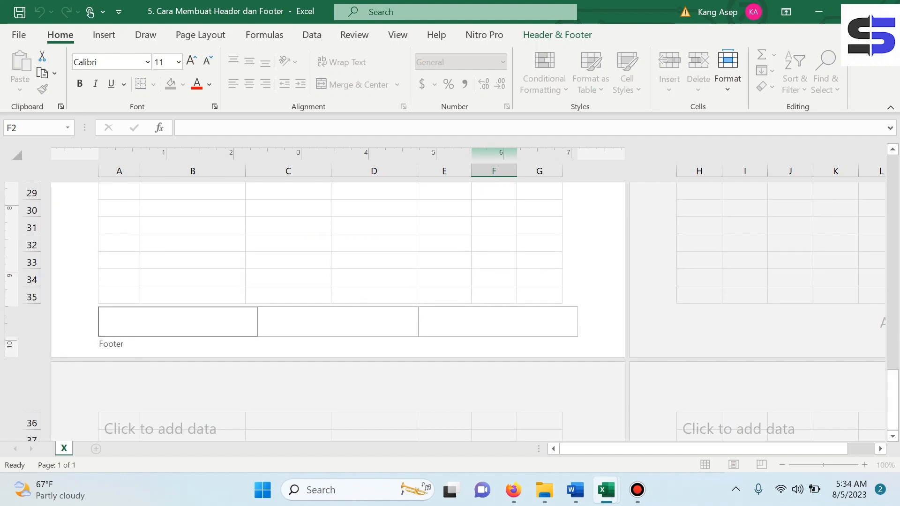
click(374, 277)
scroll(374, 278, up, 10)
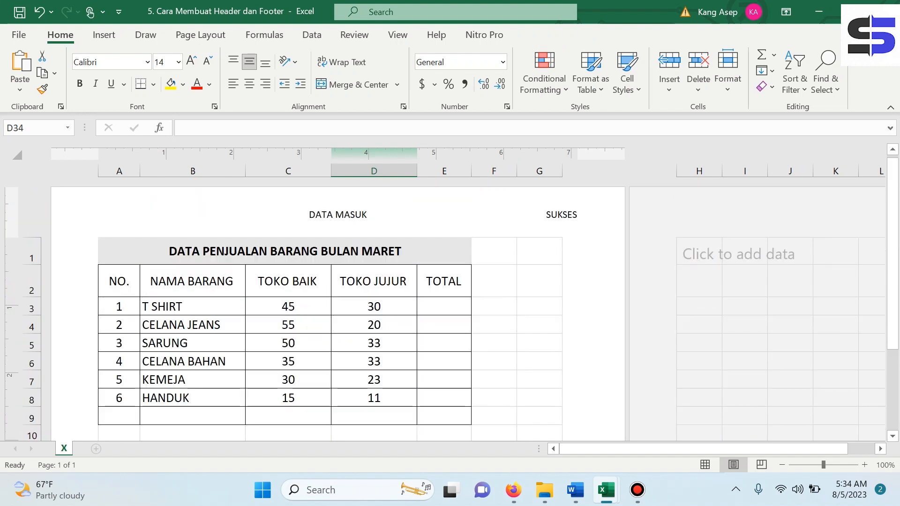
click(337, 221)
click(539, 281)
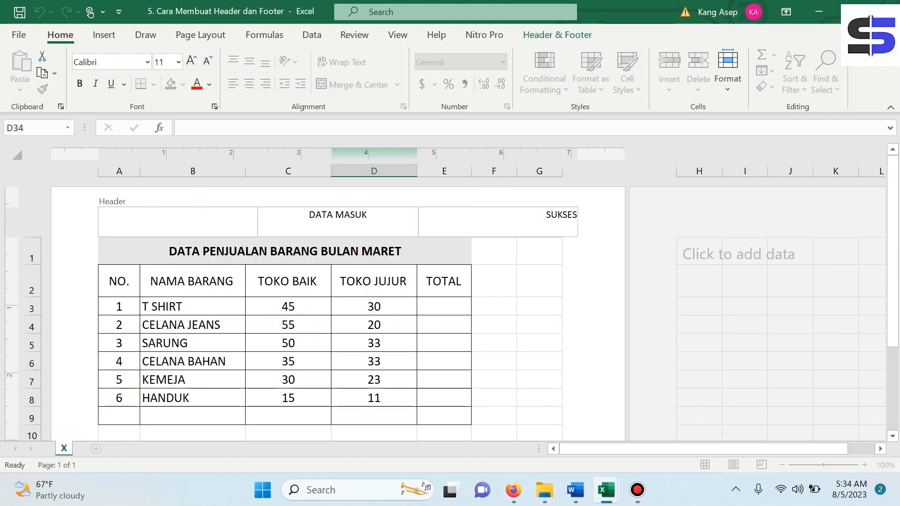
click(337, 221)
click(498, 221)
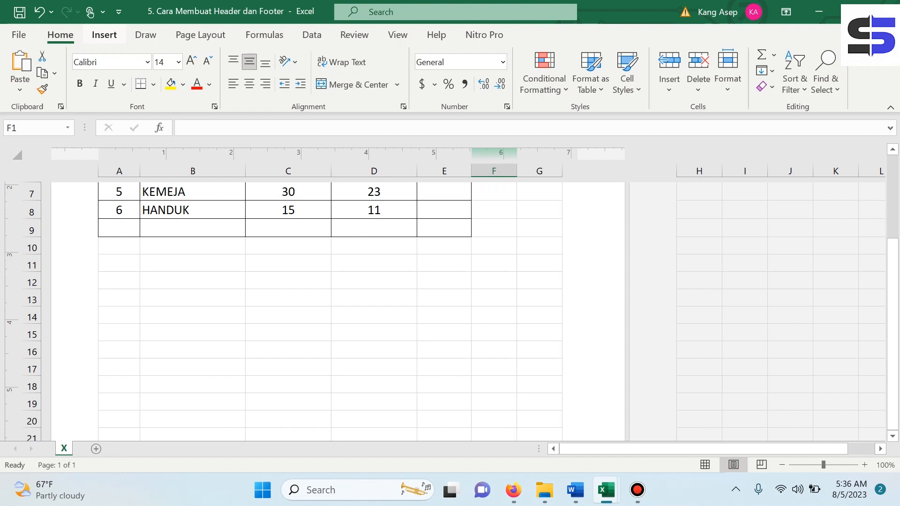
Reopen the header and footer for editing and examine the list of preset footers
click(104, 34)
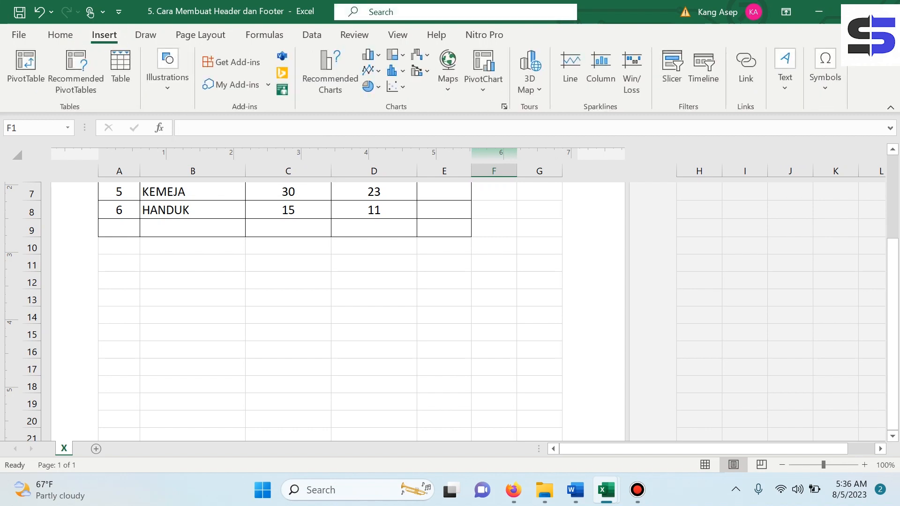
click(785, 70)
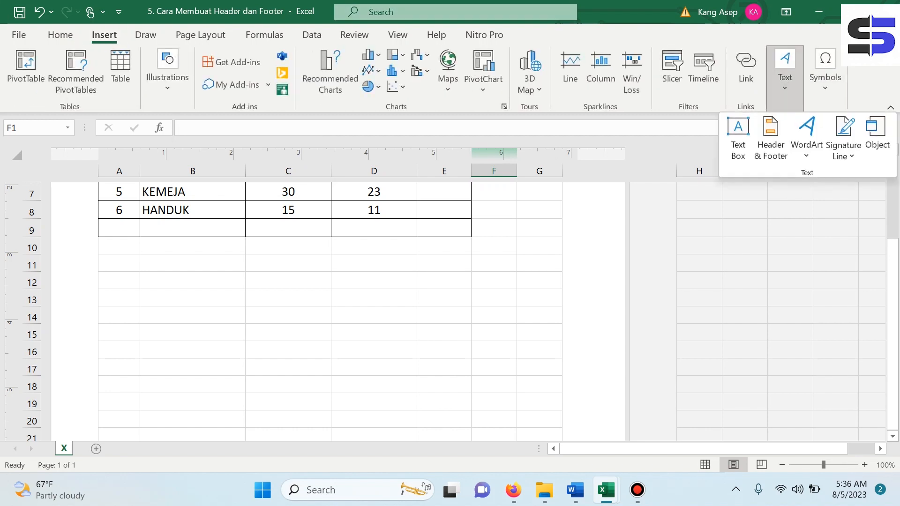
click(771, 141)
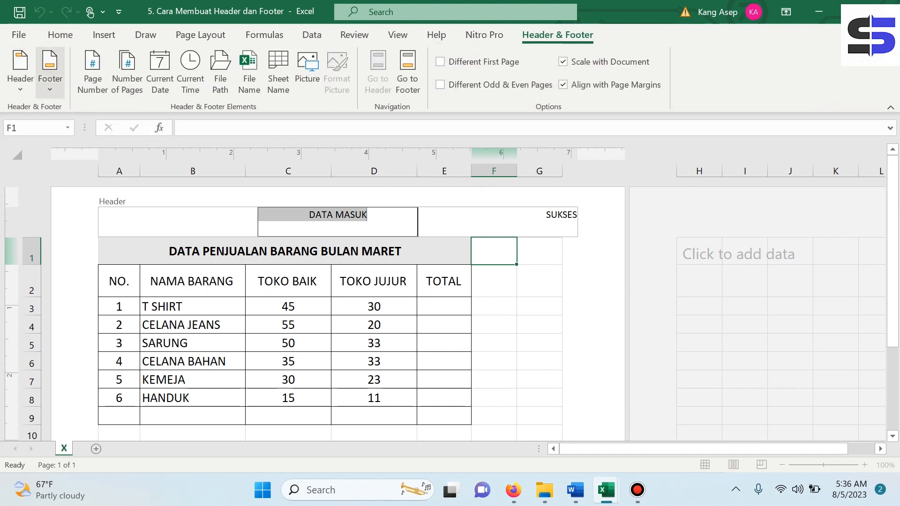
click(50, 79)
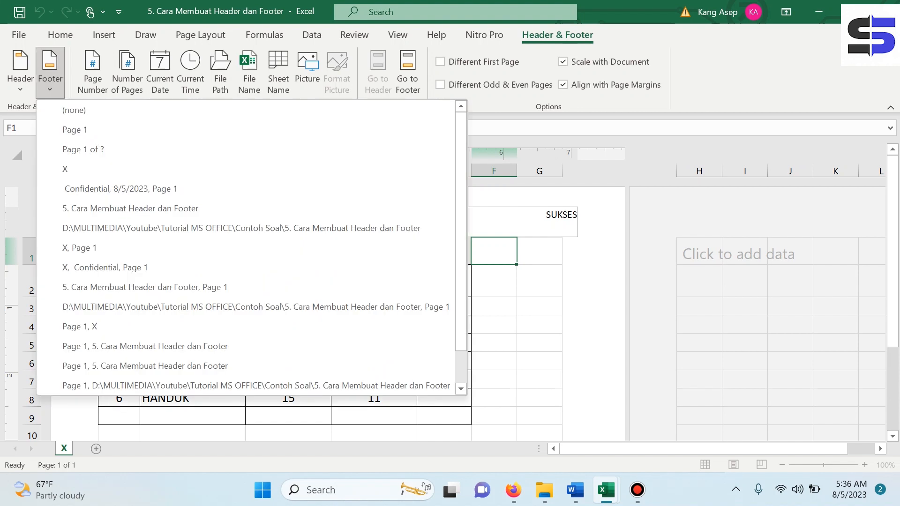
scroll(338, 310, down, 11)
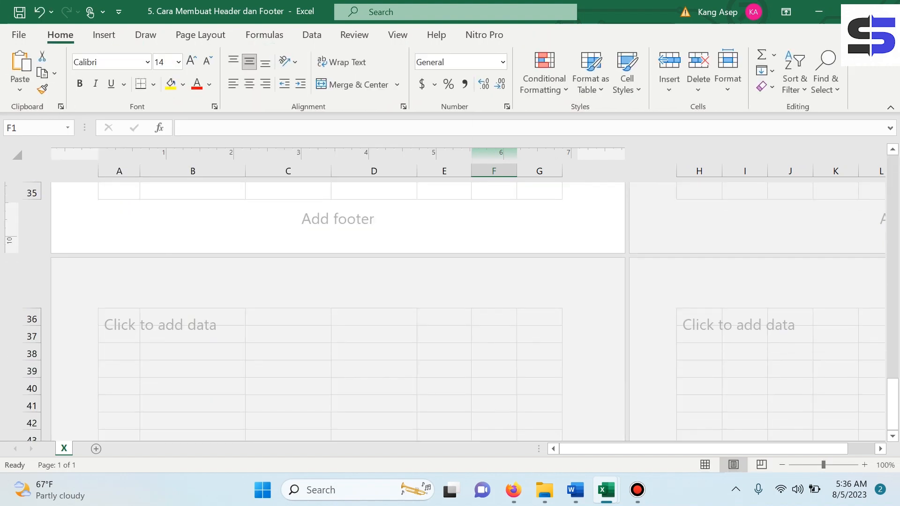
Enter INDONESIA in the left section of the first page's footer
click(337, 293)
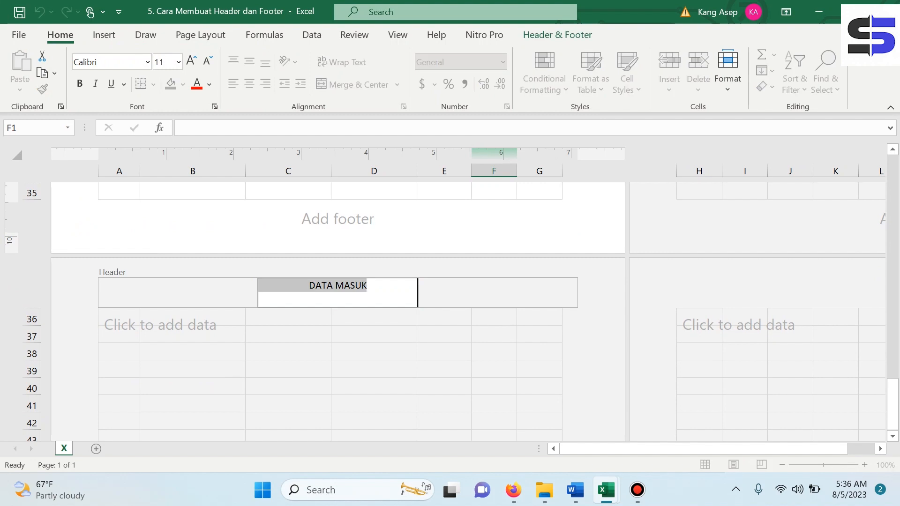
click(338, 220)
click(179, 224)
click(338, 224)
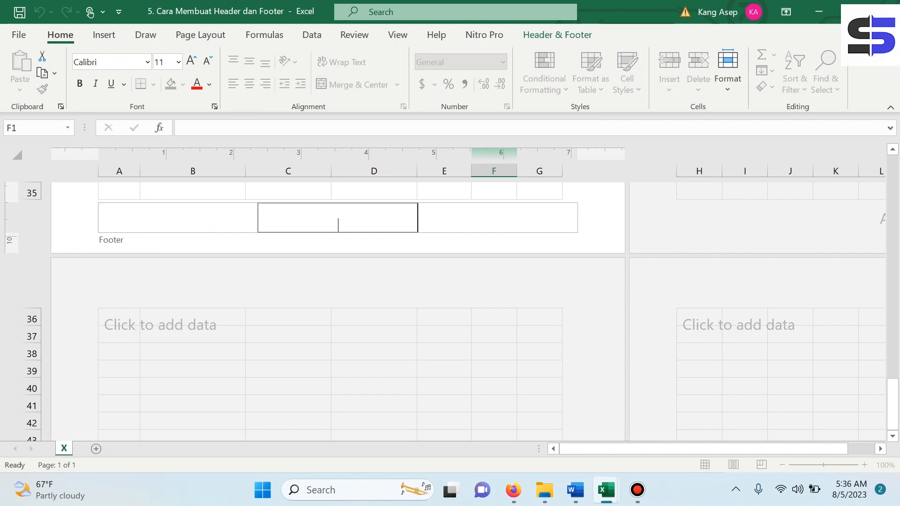
key(Tab)
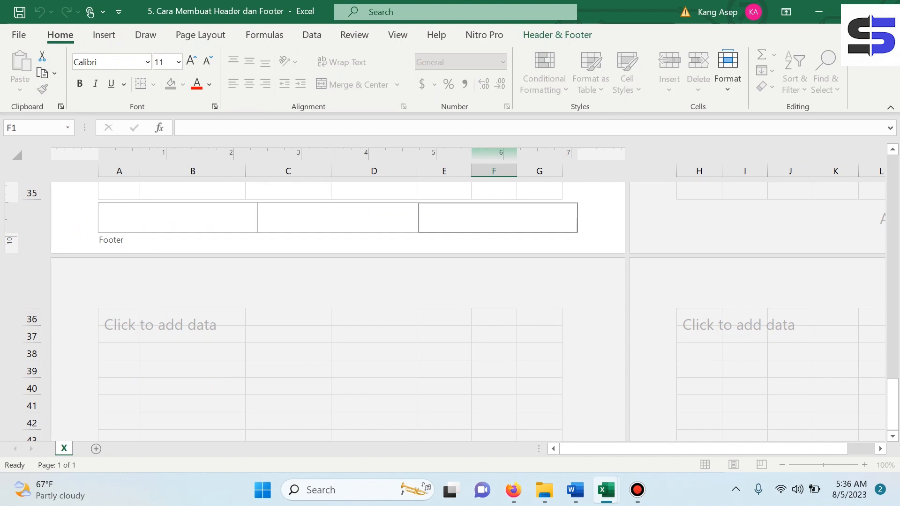
click(338, 218)
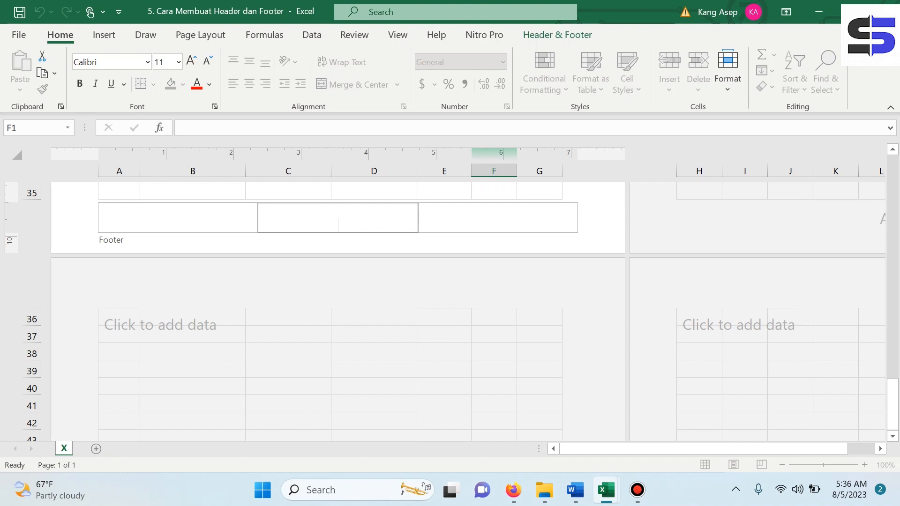
click(178, 219)
text(IN)
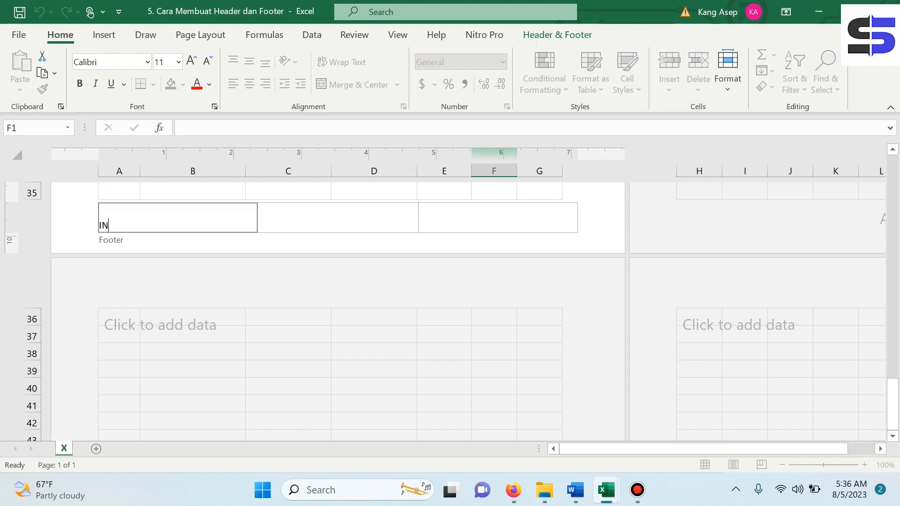
text(DONESIA)
click(494, 316)
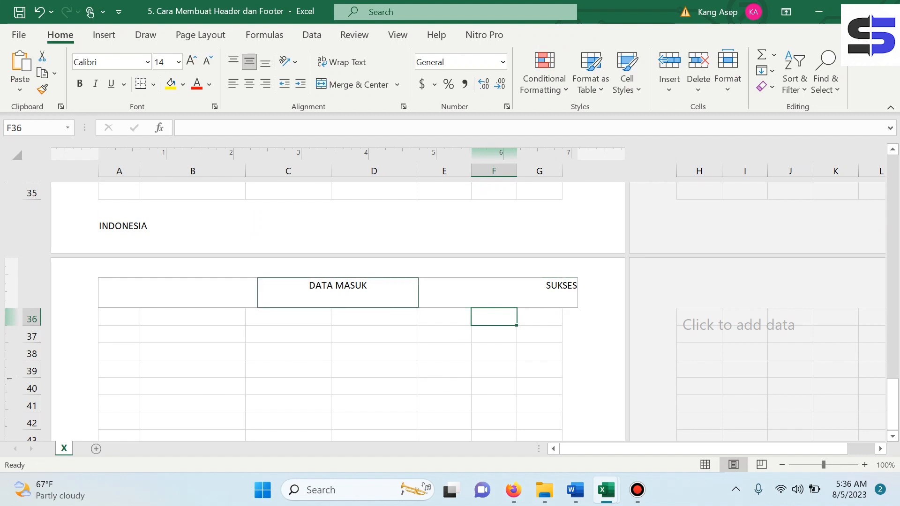
scroll(338, 309, up, 8)
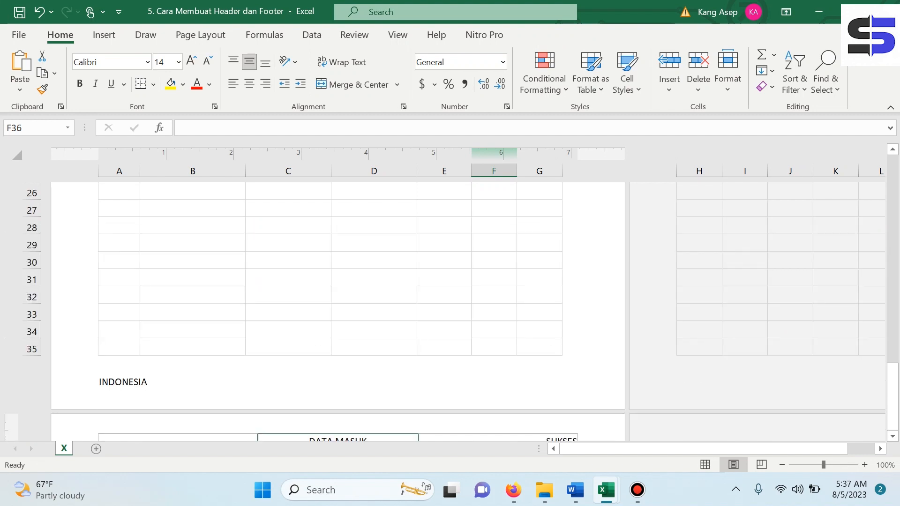
scroll(337, 310, up, 4)
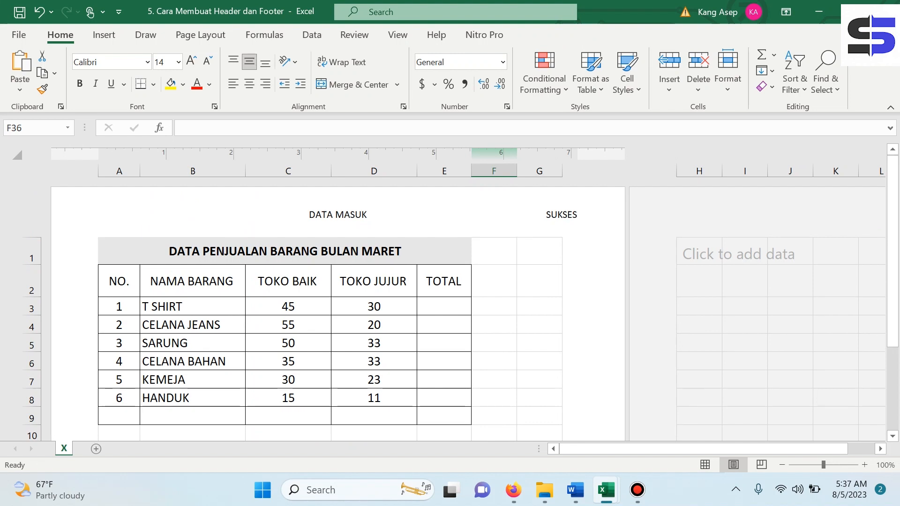
scroll(337, 305, down, 7)
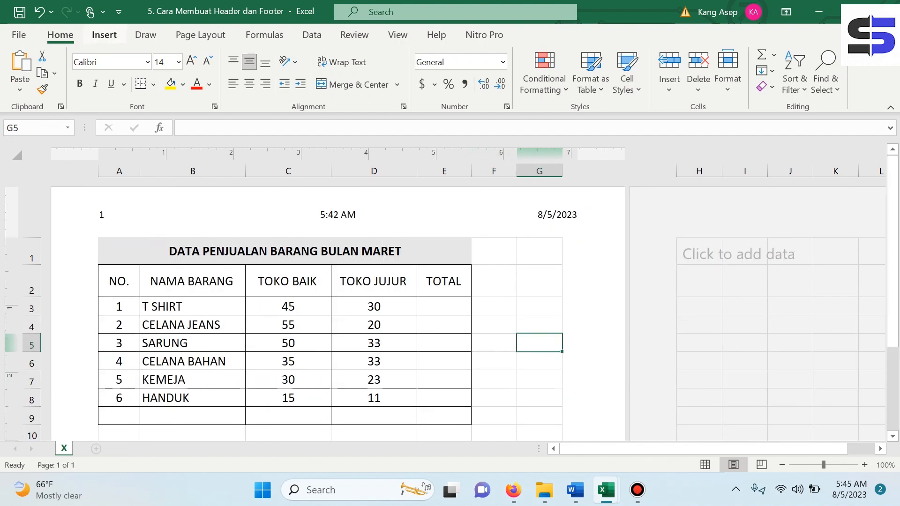
Open the header and footer for editing and apply the footer preset "5. Cara Membuat Header dan Footer, Page 1"
click(104, 35)
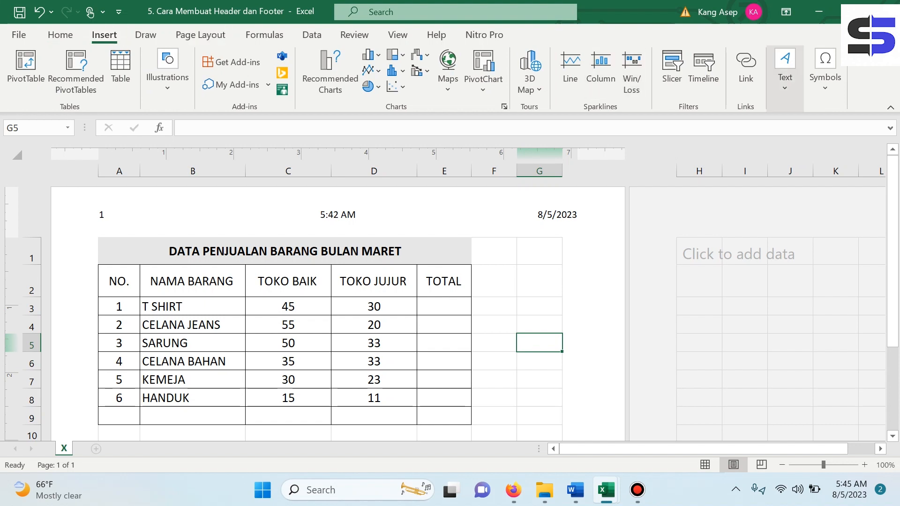
click(784, 71)
click(771, 138)
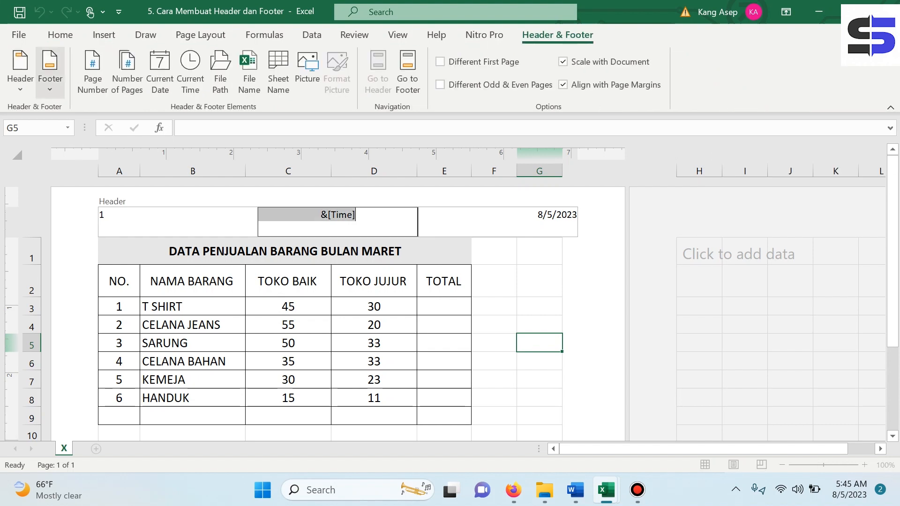
click(50, 84)
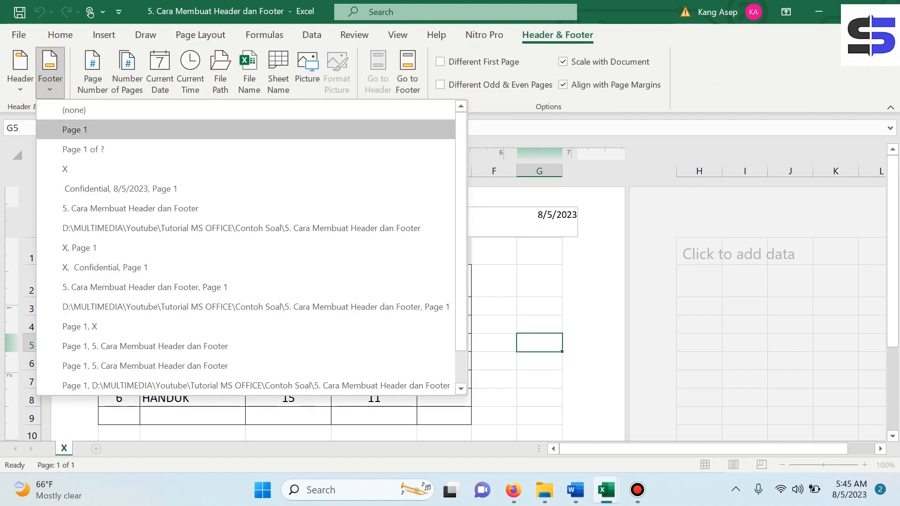
scroll(246, 267, down, 1)
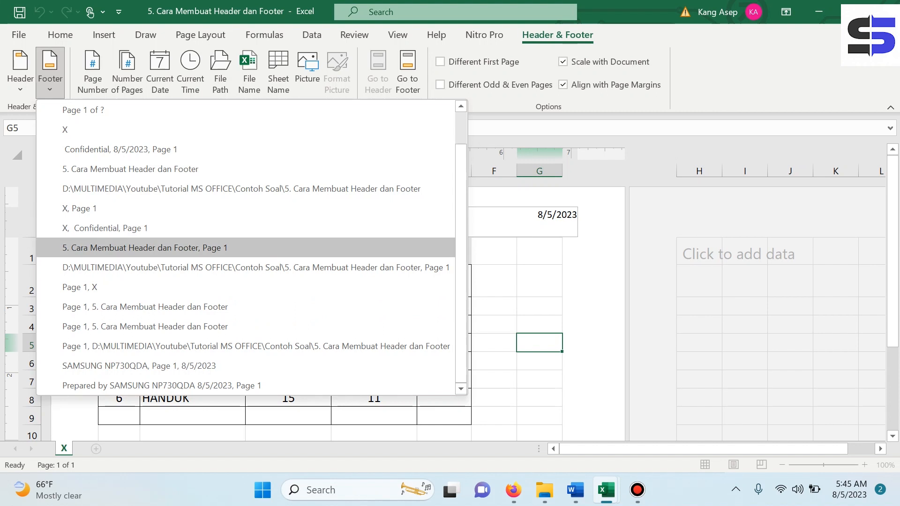
click(144, 247)
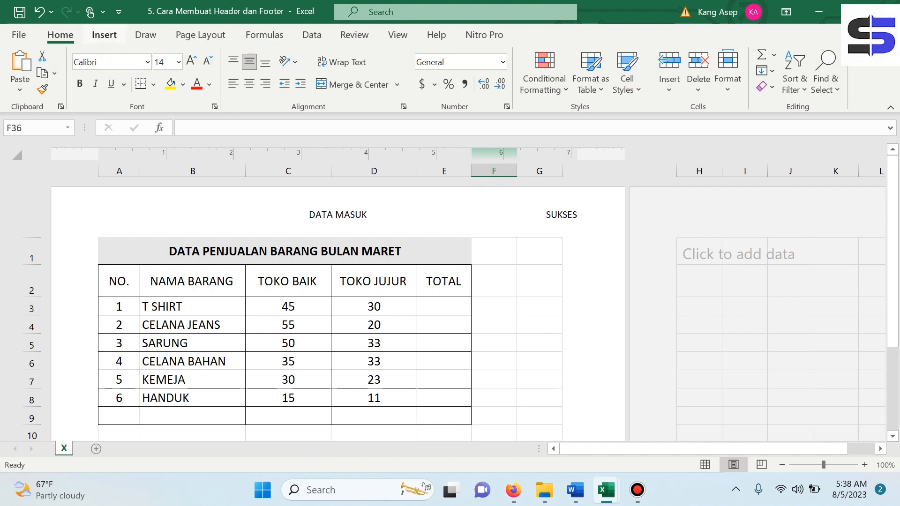
Replace the center header text DATA MASUK with two Number of Pages elements and insert one in the left header section
click(104, 35)
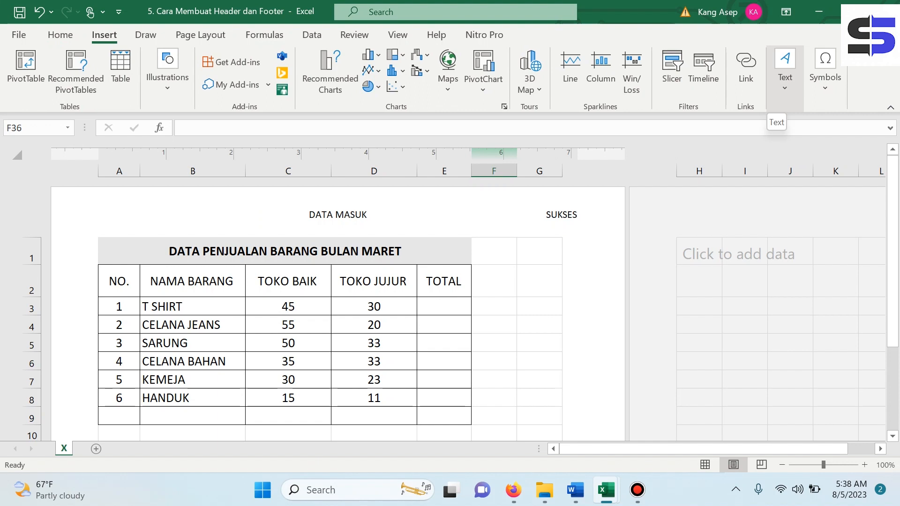
click(785, 70)
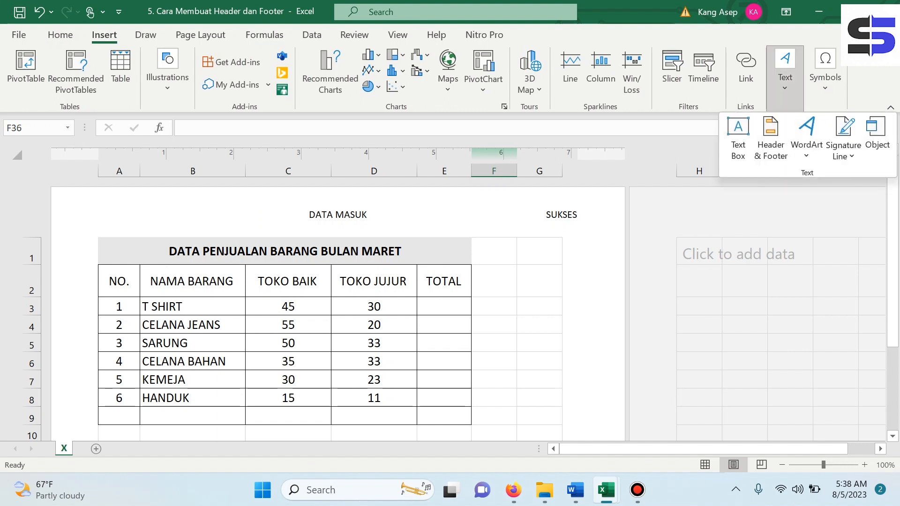
click(770, 139)
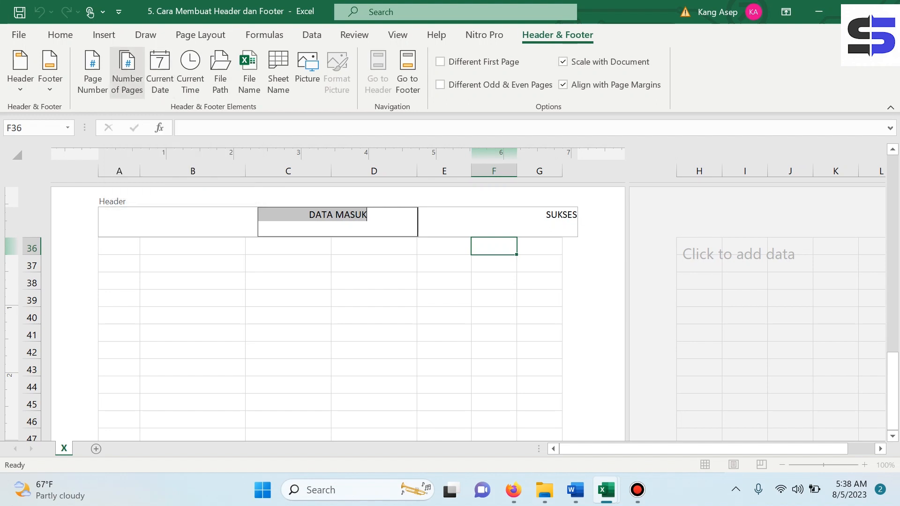
click(127, 73)
click(127, 72)
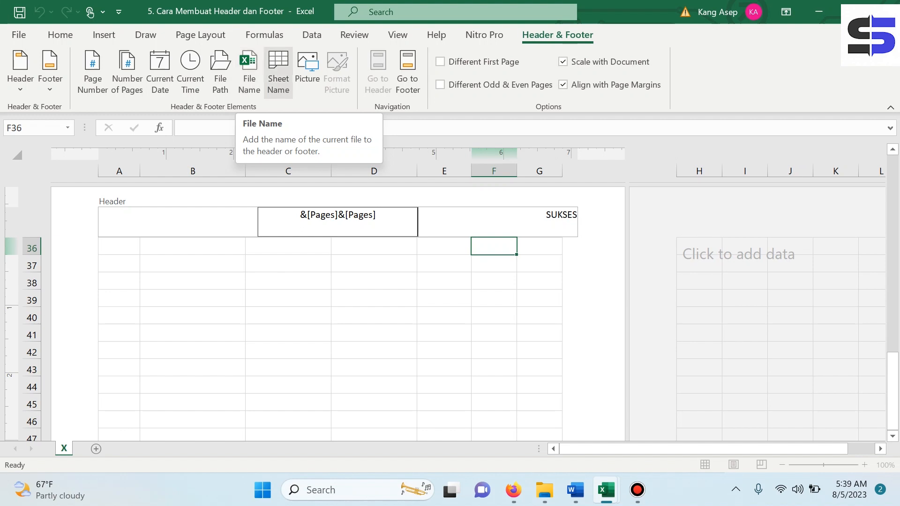
click(178, 222)
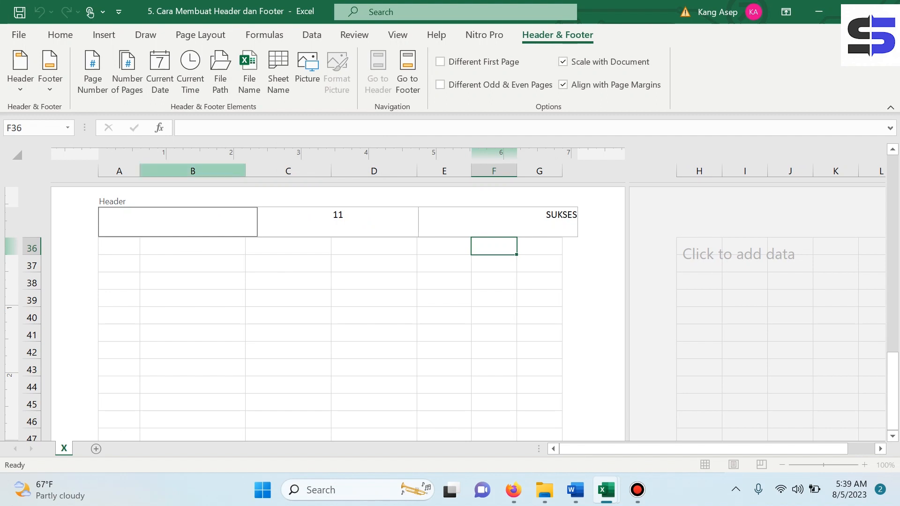
click(127, 73)
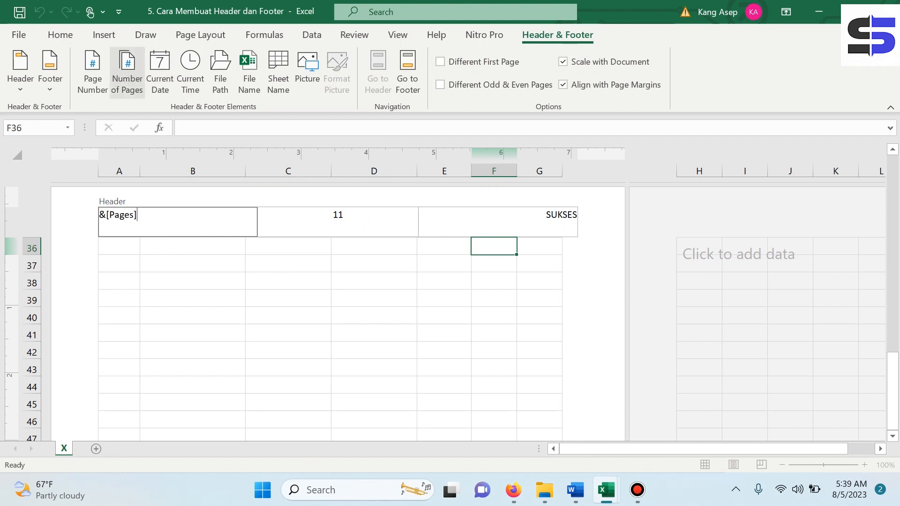
Replace SUKSES in the right header section with the Current Date element
click(338, 222)
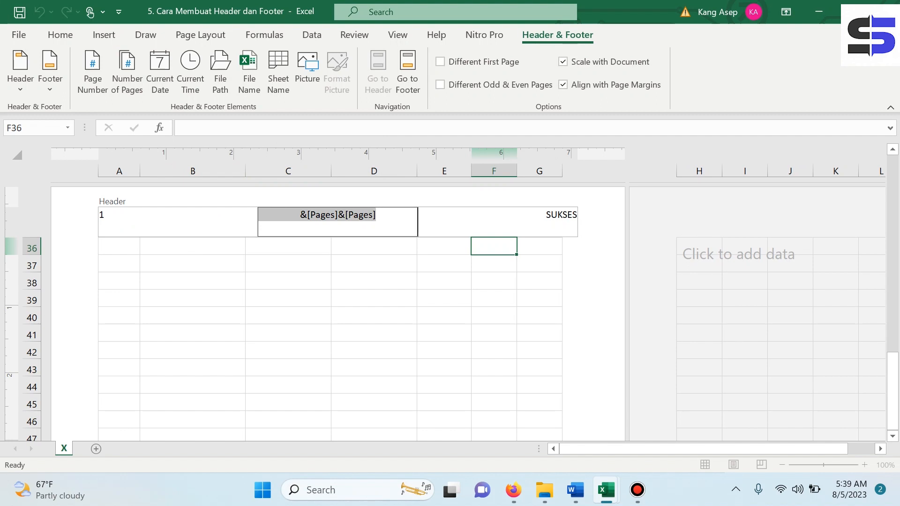
key(Tab)
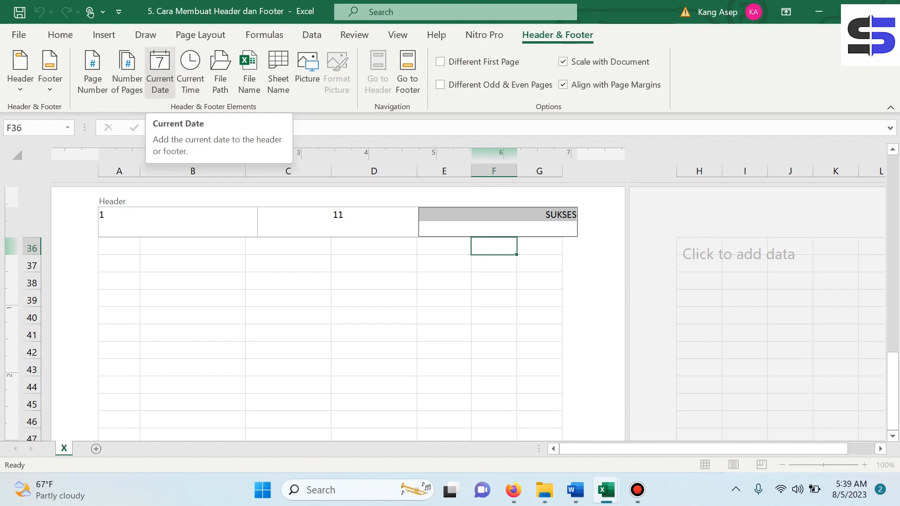
click(160, 71)
click(494, 281)
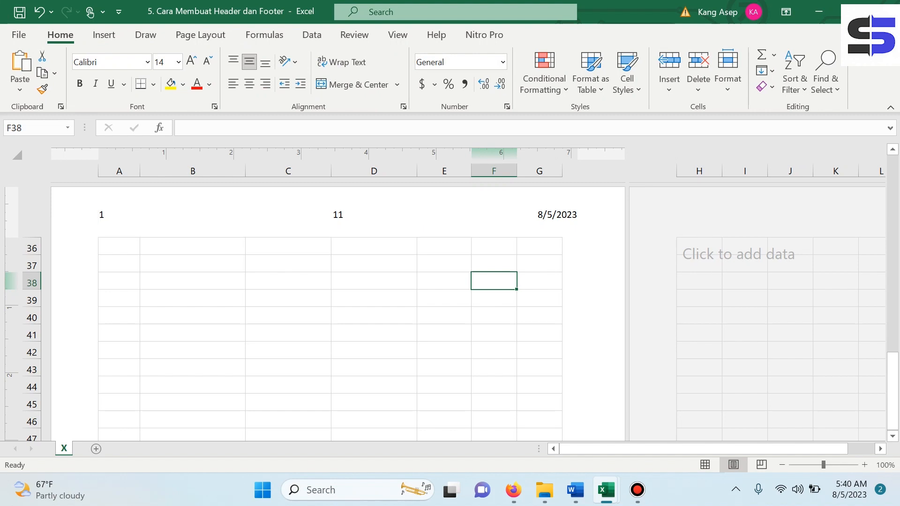
Replace the page count elements in the center header section with the Current Time element
click(338, 222)
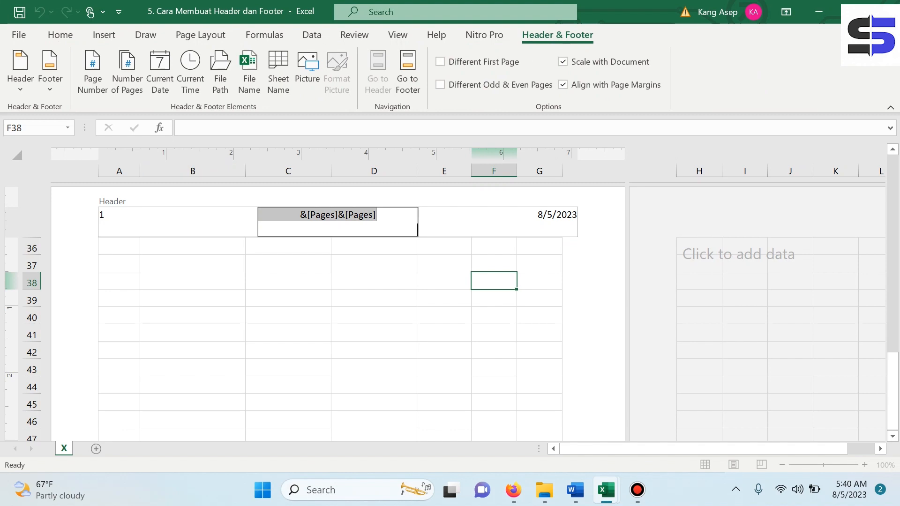
click(191, 70)
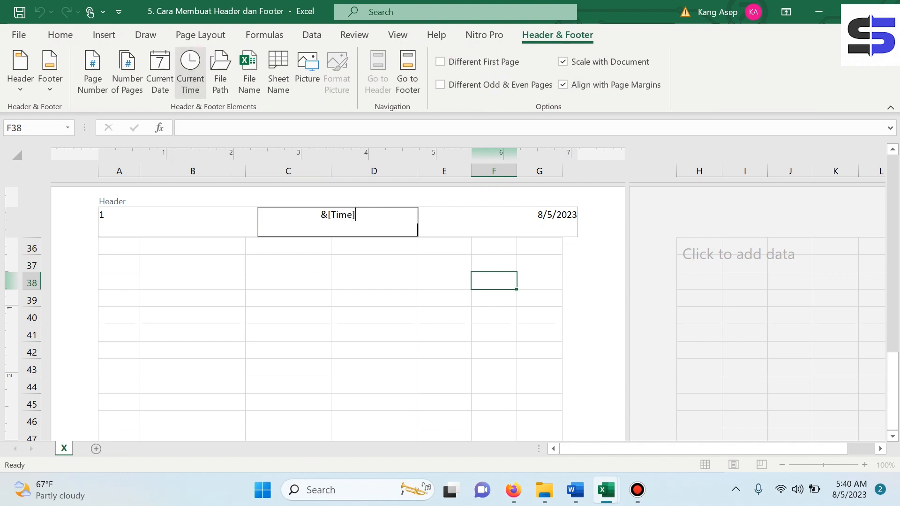
click(373, 298)
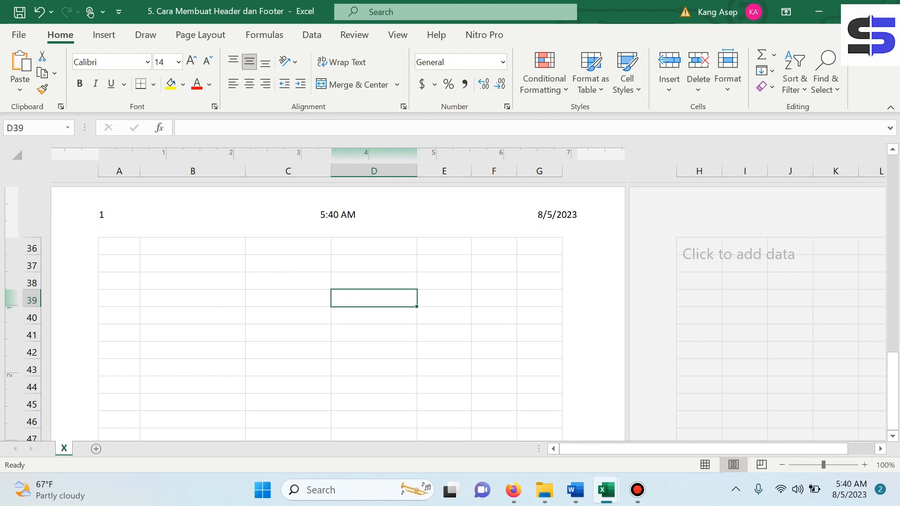
scroll(338, 309, down, 10)
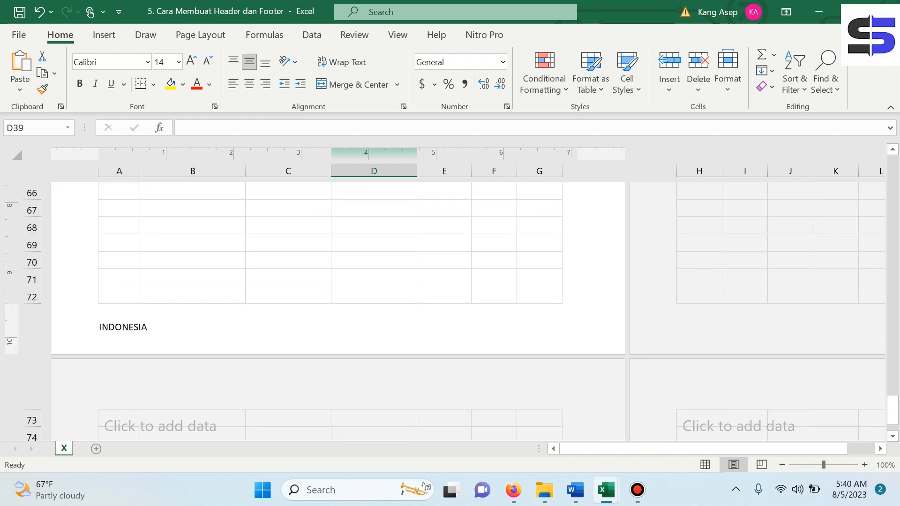
scroll(338, 309, up, 19)
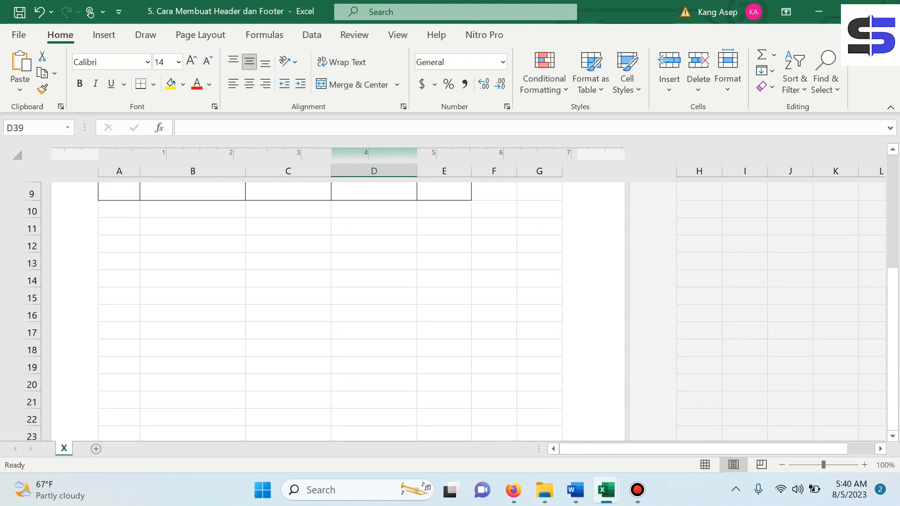
scroll(337, 309, up, 4)
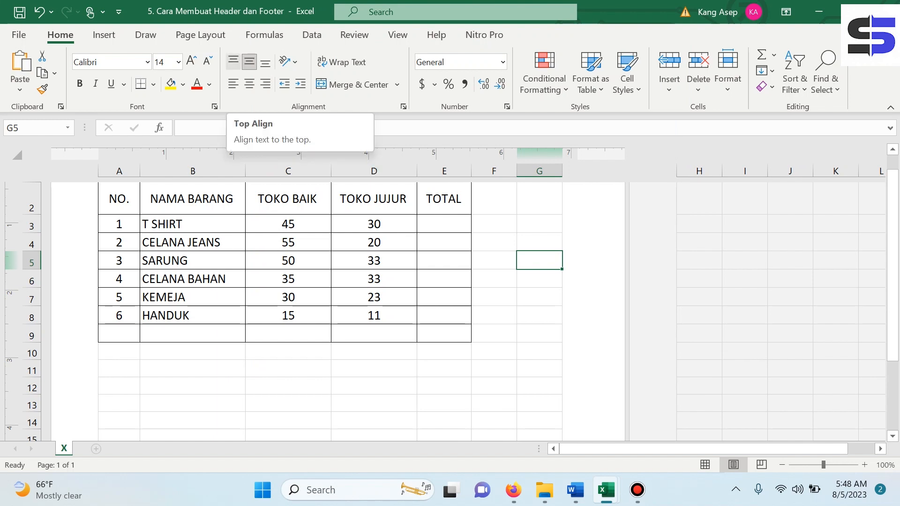
Open the worksheet's custom footer for editing through the Header/Footer settings of Page Setup
click(201, 35)
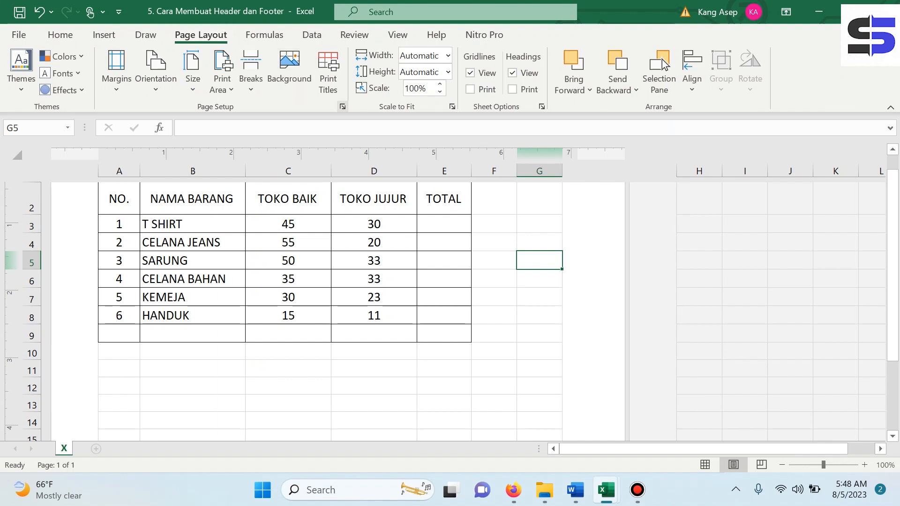
click(342, 107)
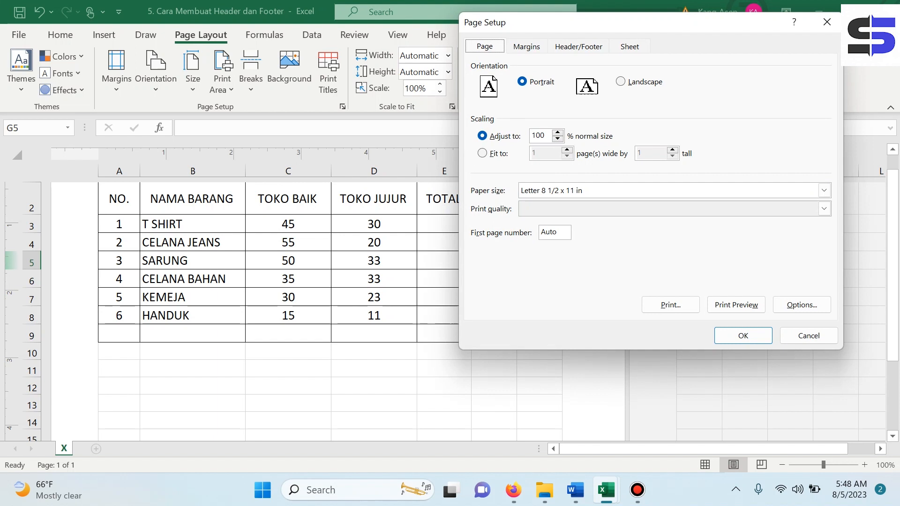
click(579, 46)
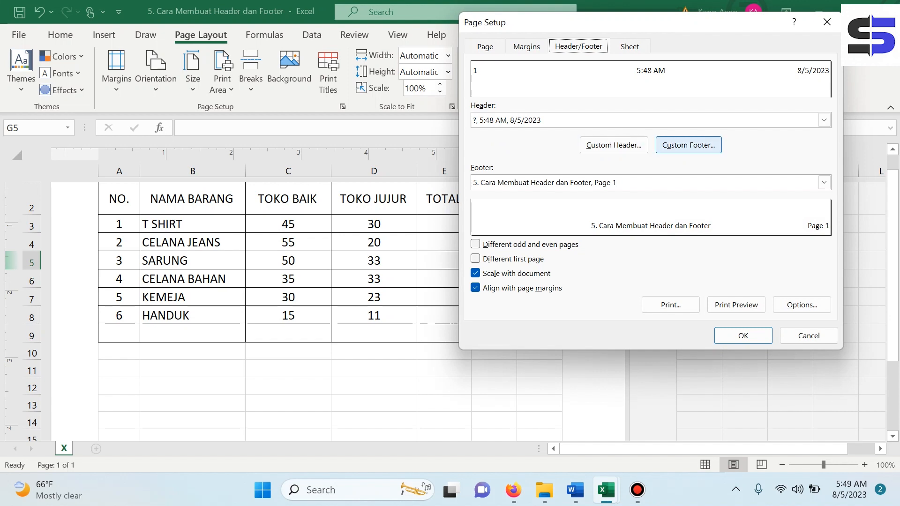
click(688, 145)
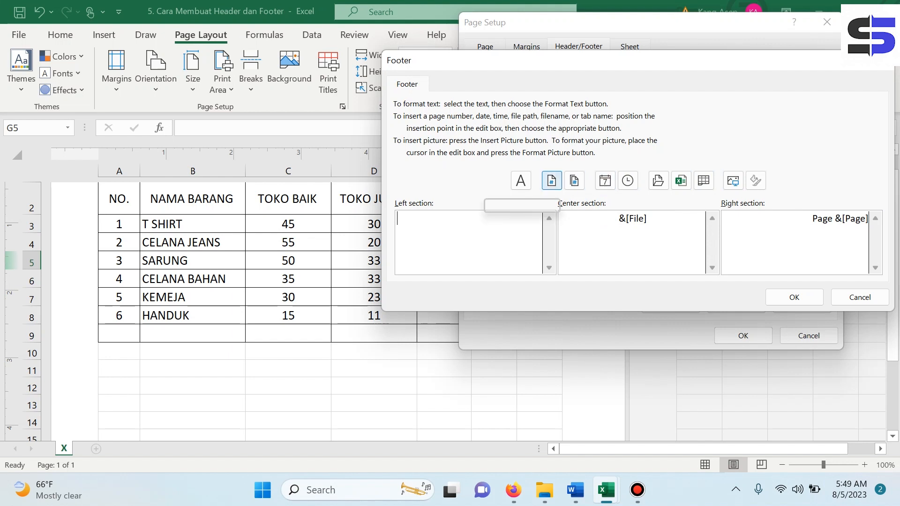
drag(603, 65, 319, 136)
drag(419, 132, 505, 105)
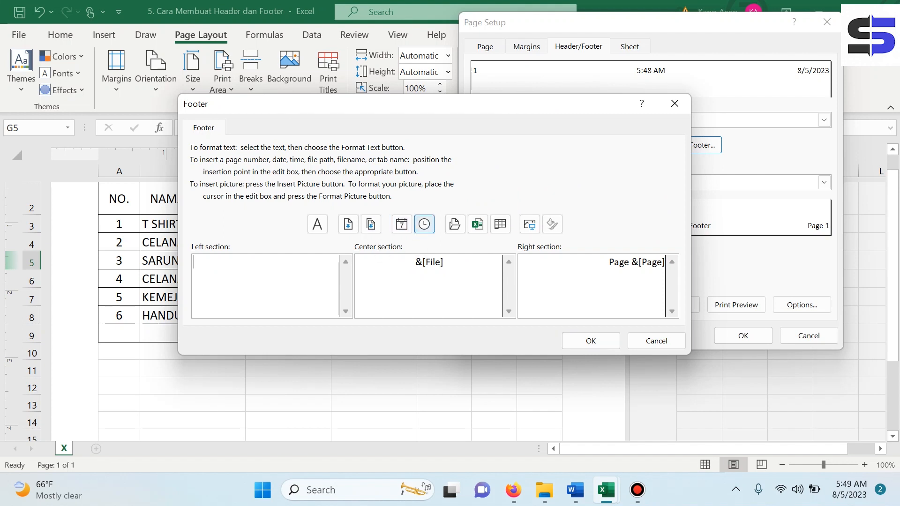
Insert the current time element in the footer's left section, apply the page setup and check the footer on the page
click(424, 224)
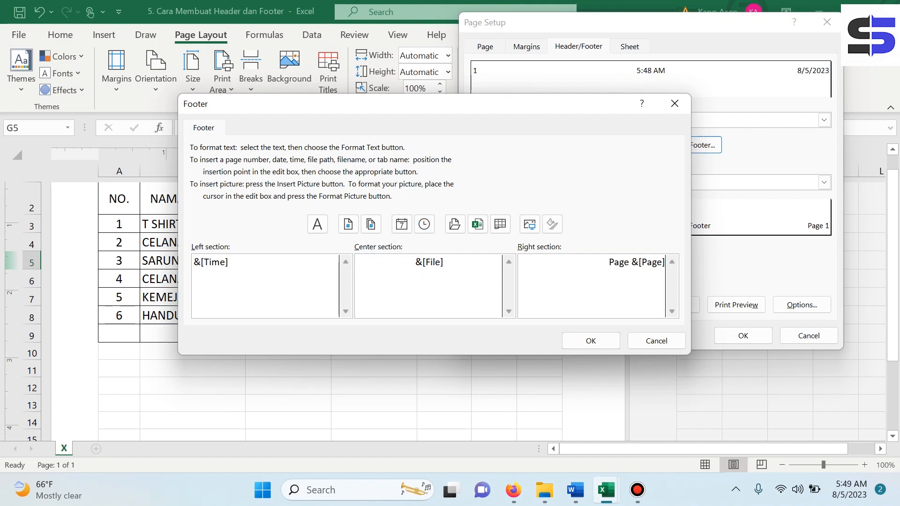
click(590, 341)
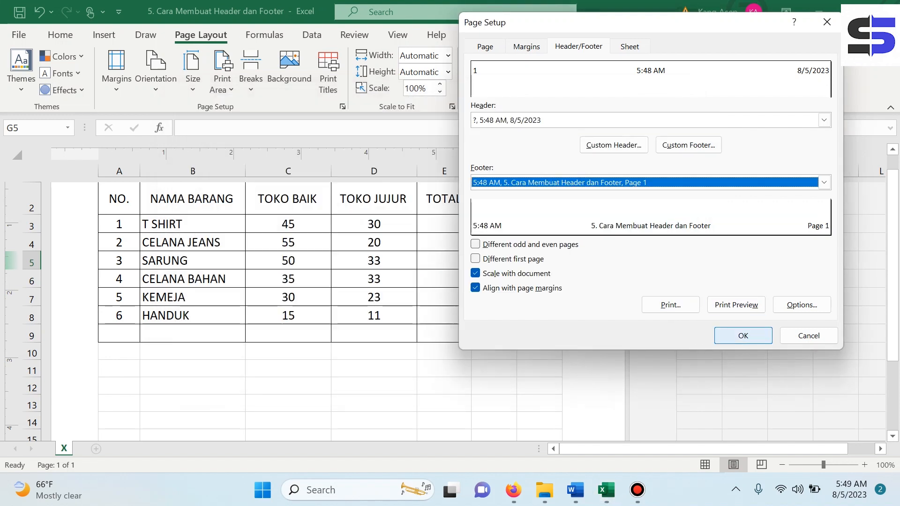
key(Return)
scroll(328, 310, down, 3)
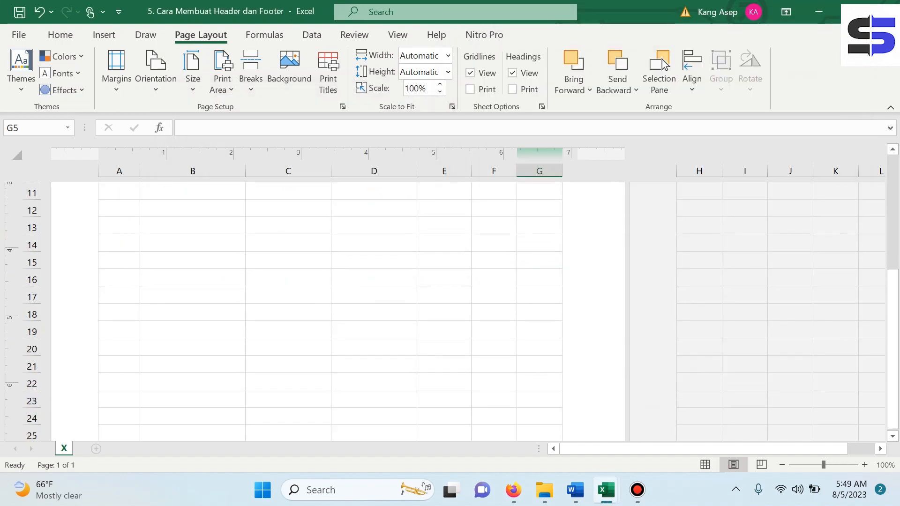
scroll(328, 309, down, 6)
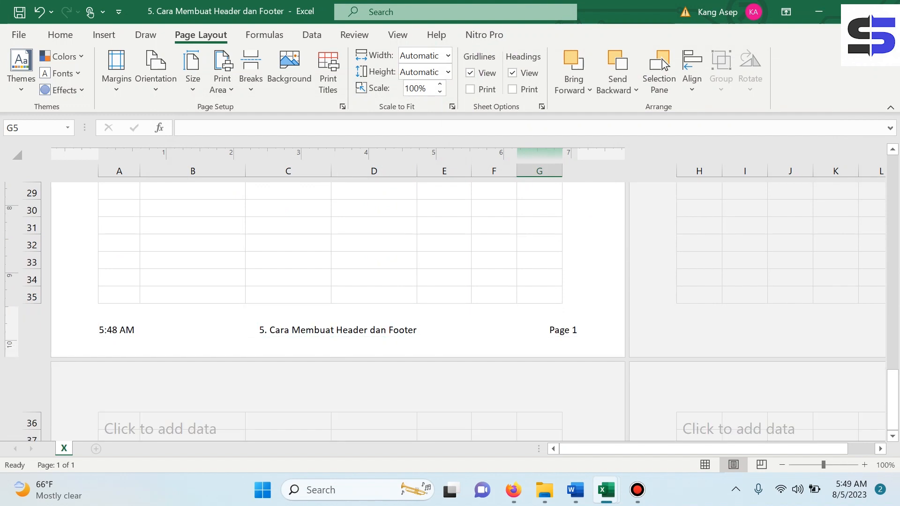